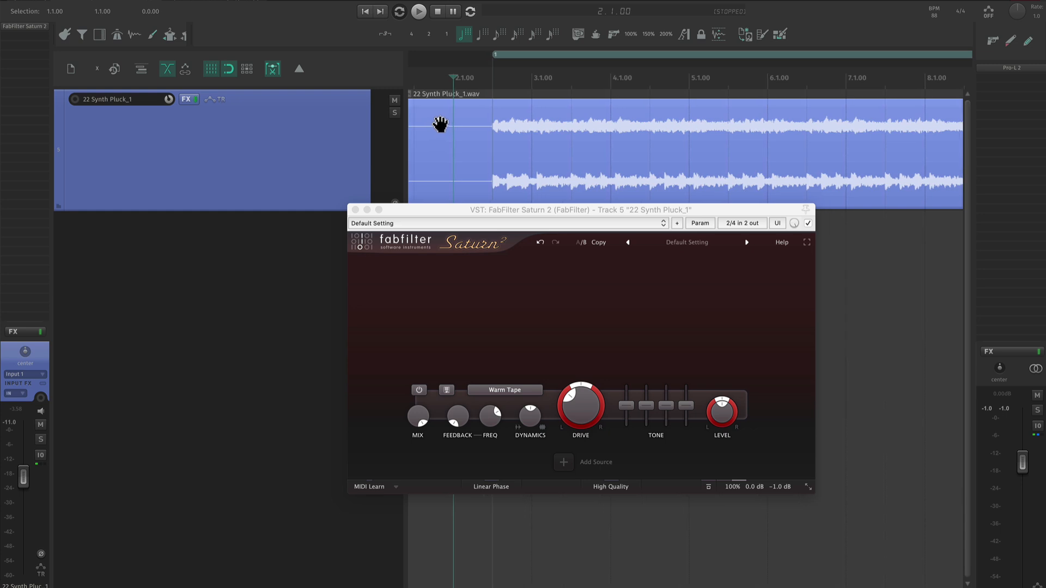
Set the time selection over the pluck item from 2.3.00 to 10.3.00 and place the edit cursor at 2.1.00.
click(445, 131)
scroll(492, 131, up, 2)
scroll(493, 136, down, 3)
click(527, 103)
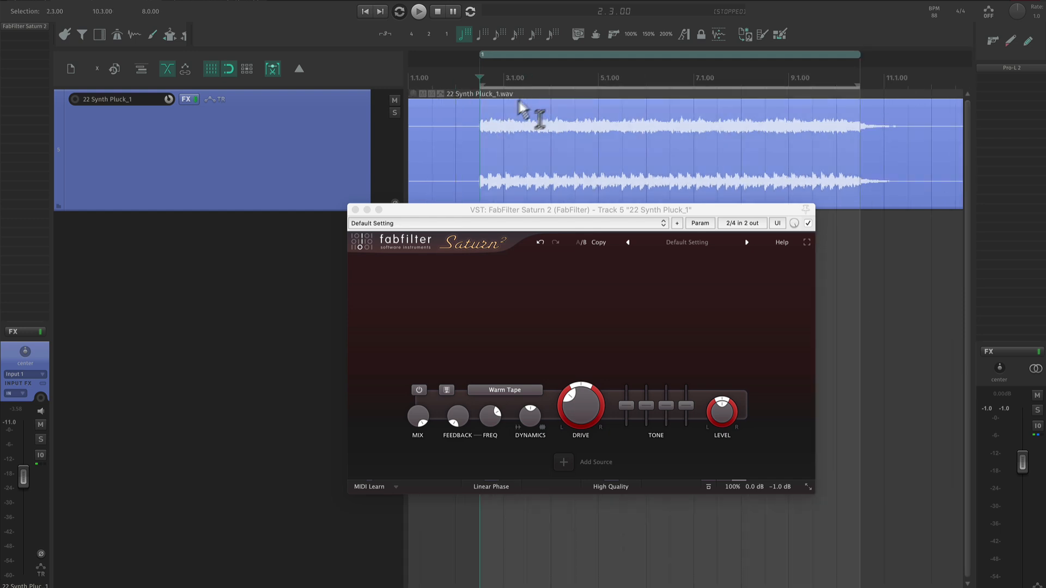
click(461, 131)
scroll(461, 137, up, 1)
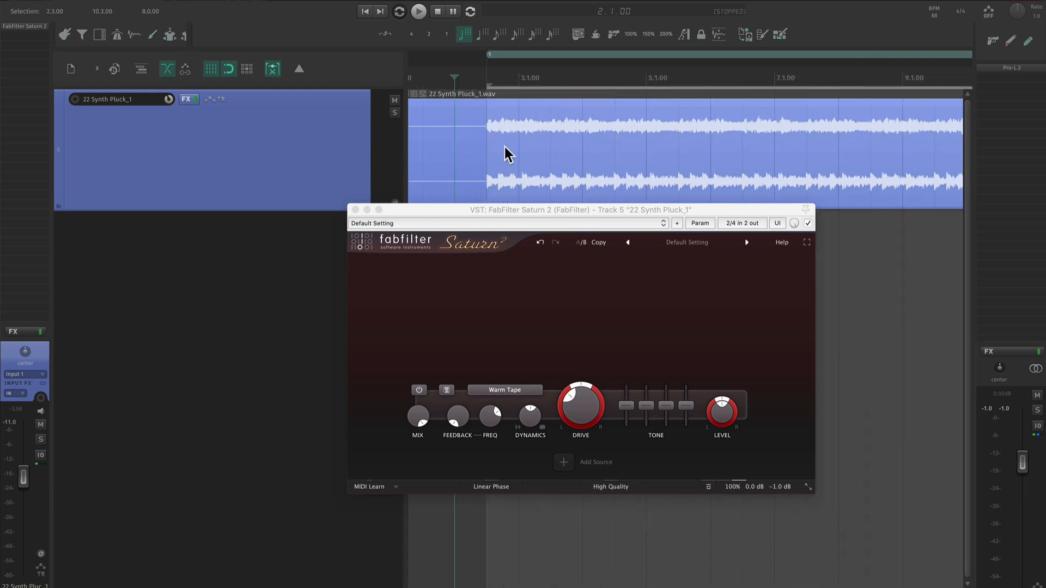
scroll(508, 155, up, 1)
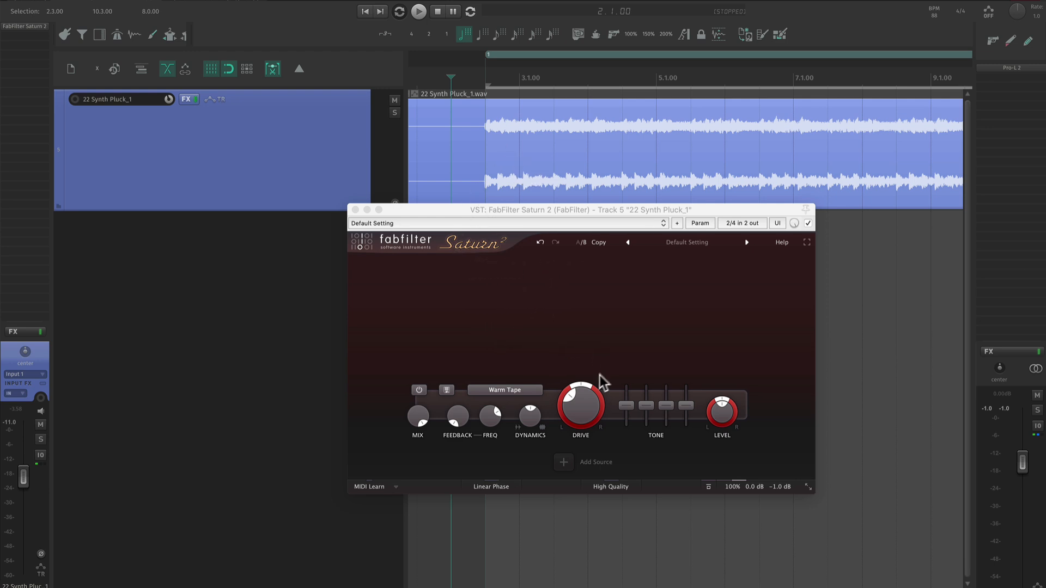
Play the track, raise the Warm Tape band's Drive to about 85%, and switch to the other A/B state.
mouse_move(576, 407)
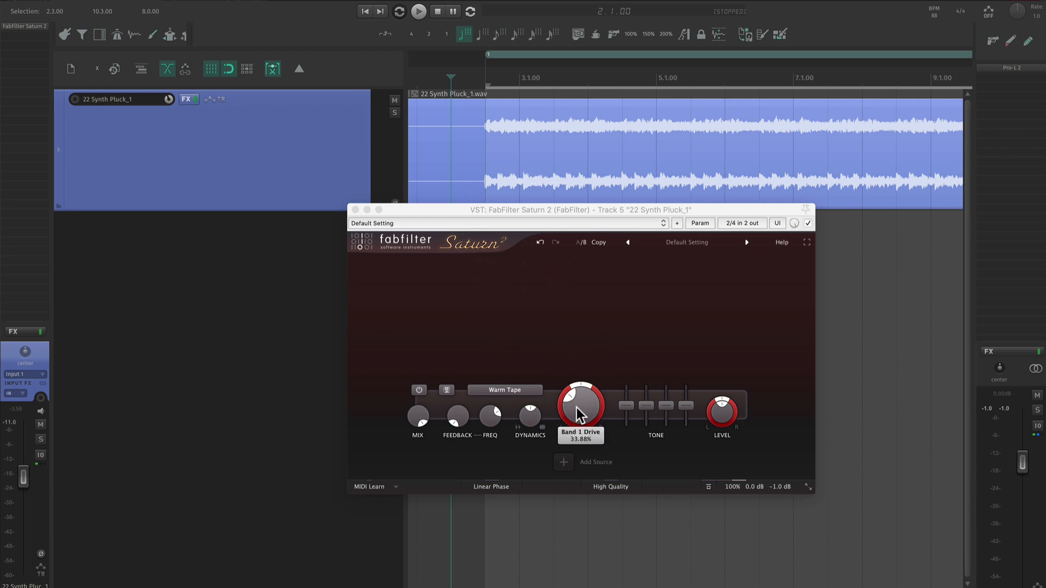
key(space)
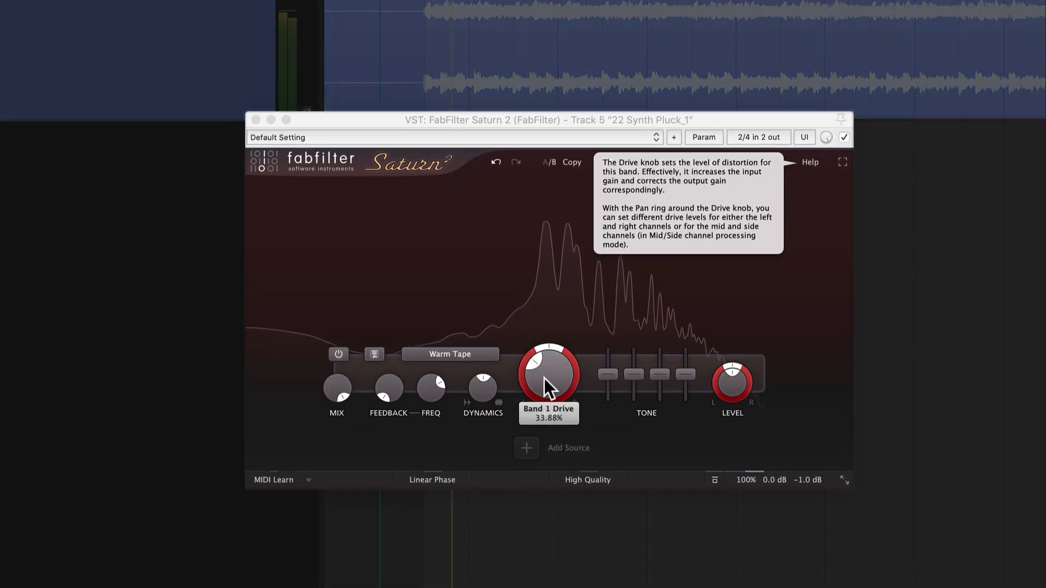
drag(544, 378, 580, 181)
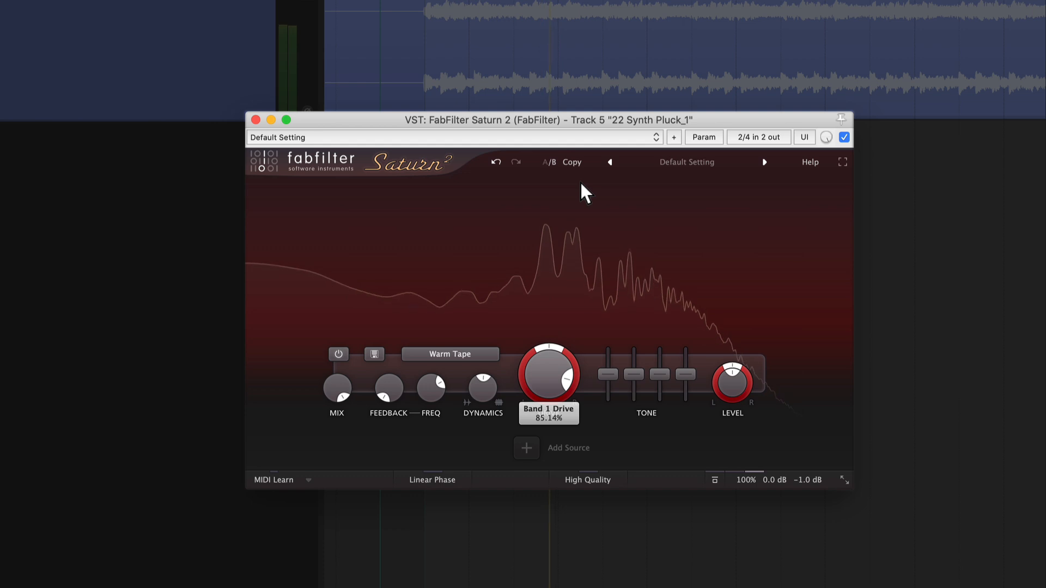
drag(556, 368, 560, 306)
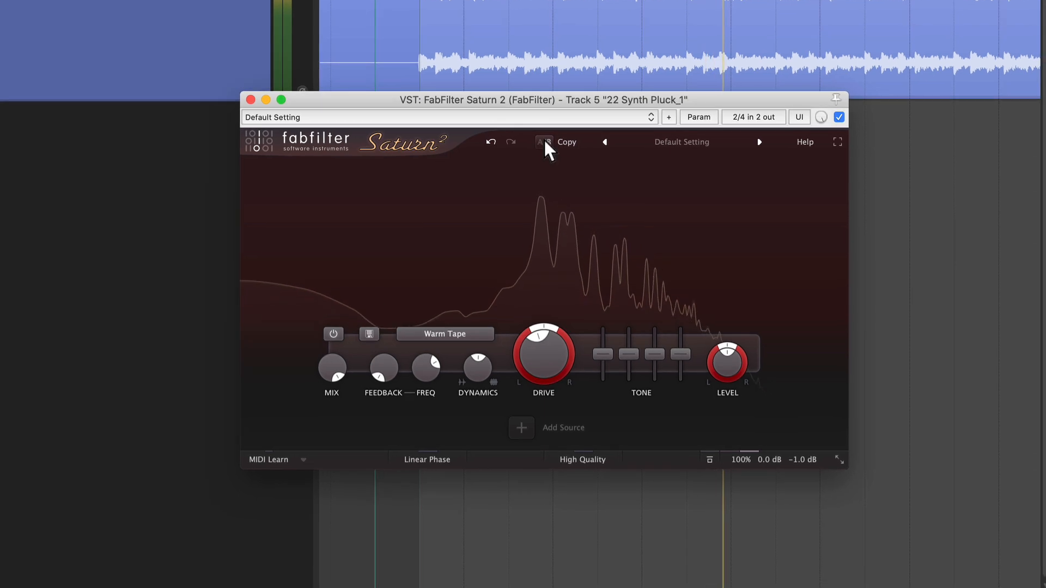
click(549, 162)
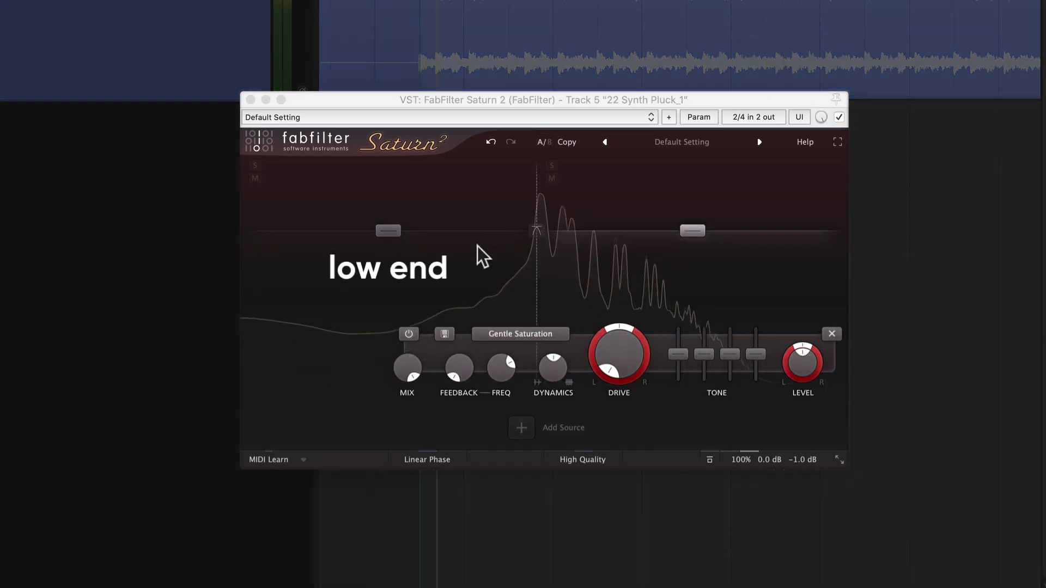
Raise the high band's Gentle Saturation Drive to about 76% and compare the result with the plug-in bypassed.
click(477, 247)
drag(461, 355, 592, 240)
click(706, 346)
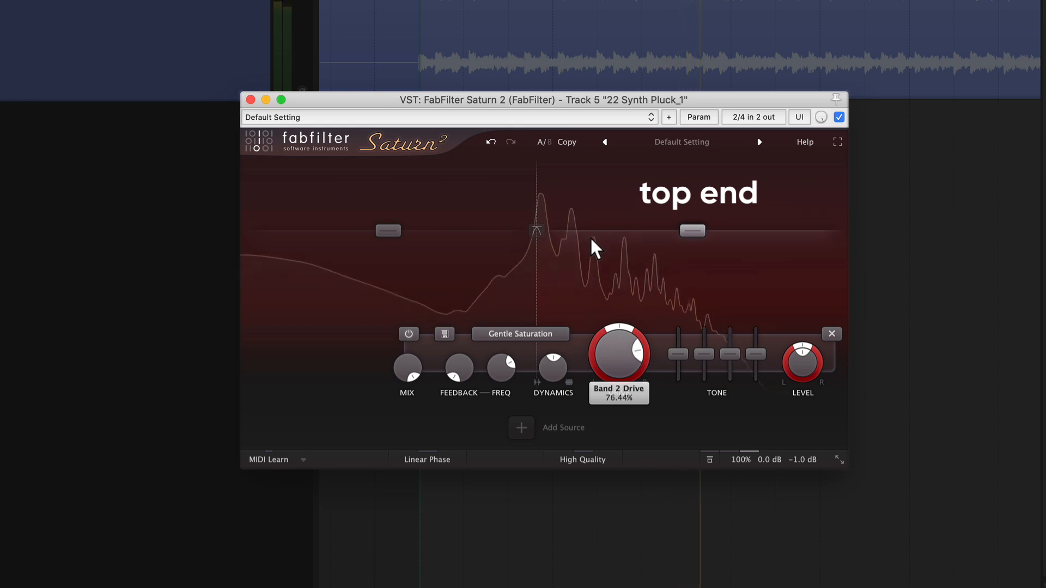
drag(614, 346, 612, 349)
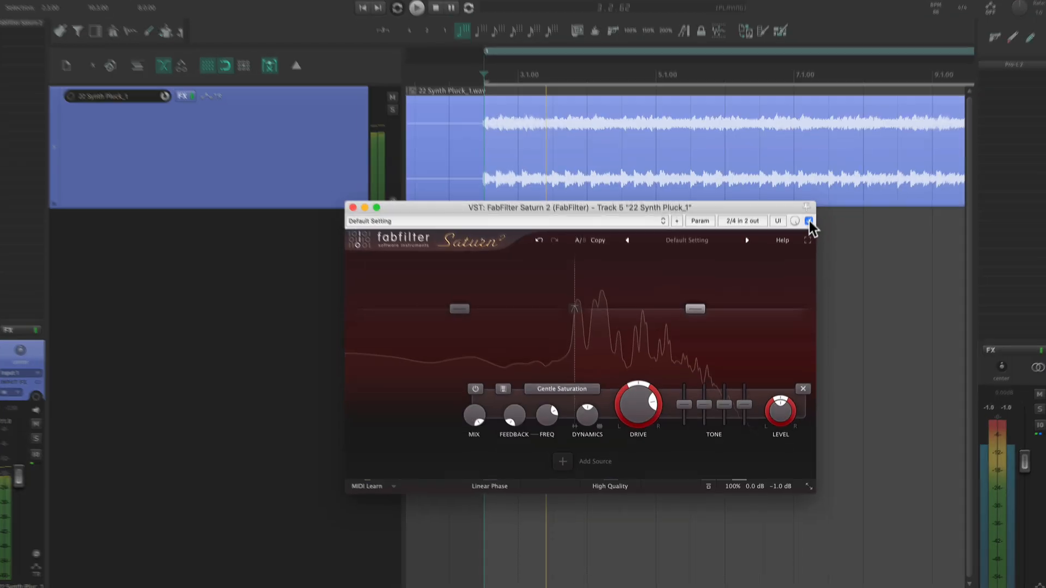
click(840, 117)
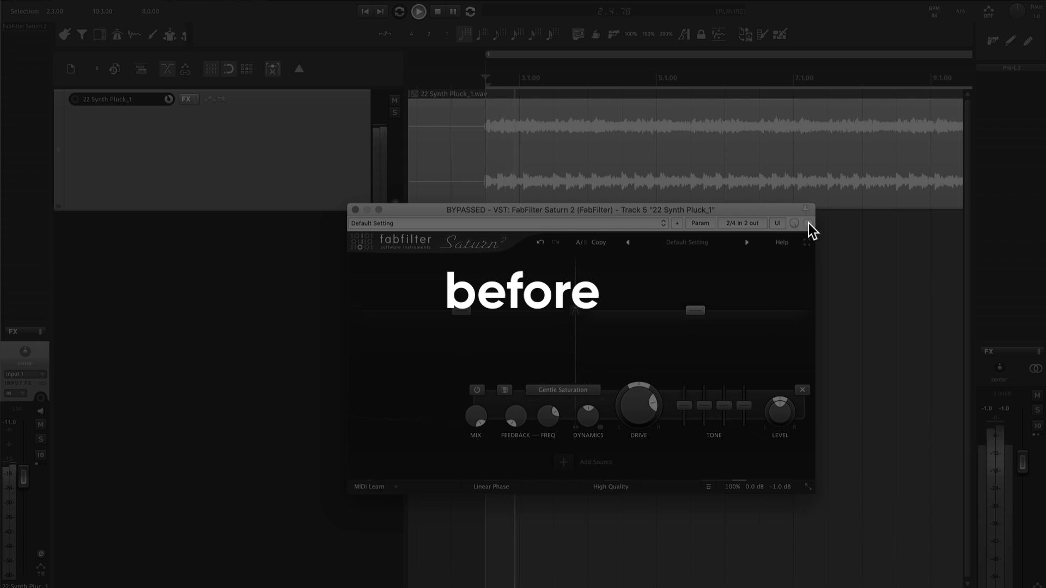
click(808, 224)
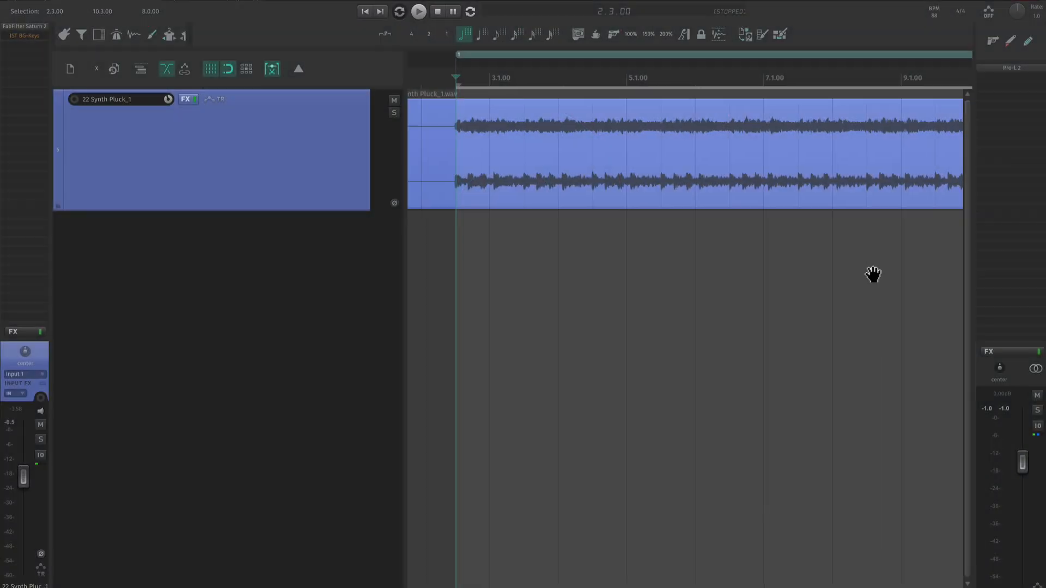
Open the JST BG-Keys effect on the 22 Synth Pluck_1 track.
drag(873, 274, 790, 275)
scroll(790, 275, down, 2)
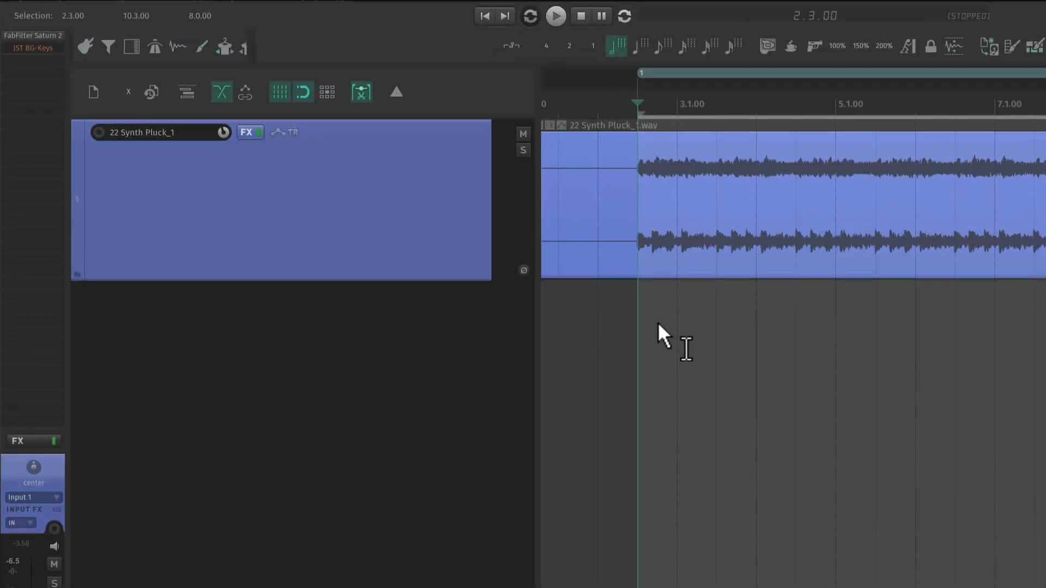
drag(635, 321, 687, 319)
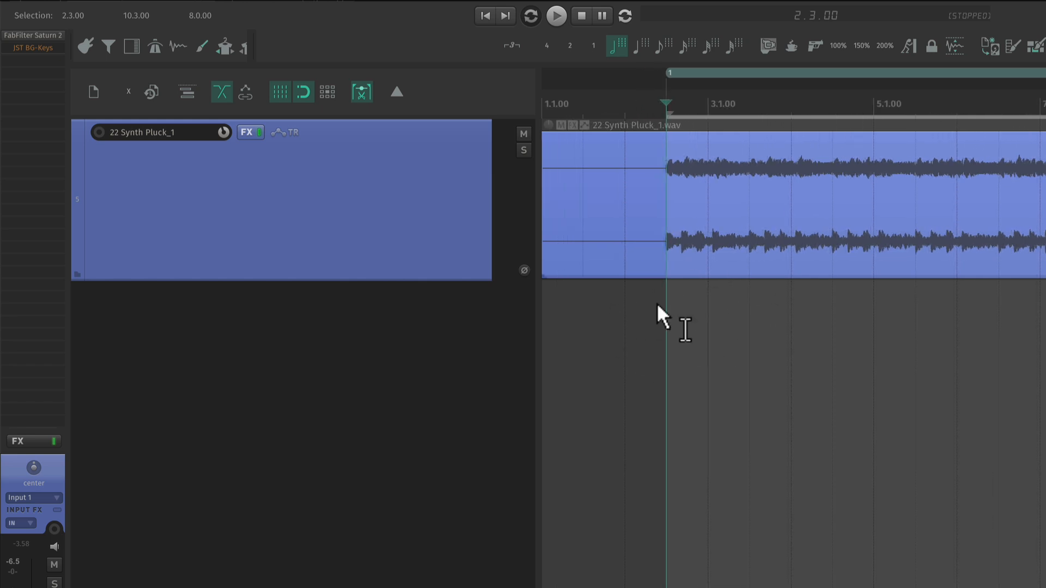
scroll(657, 304, down, 1)
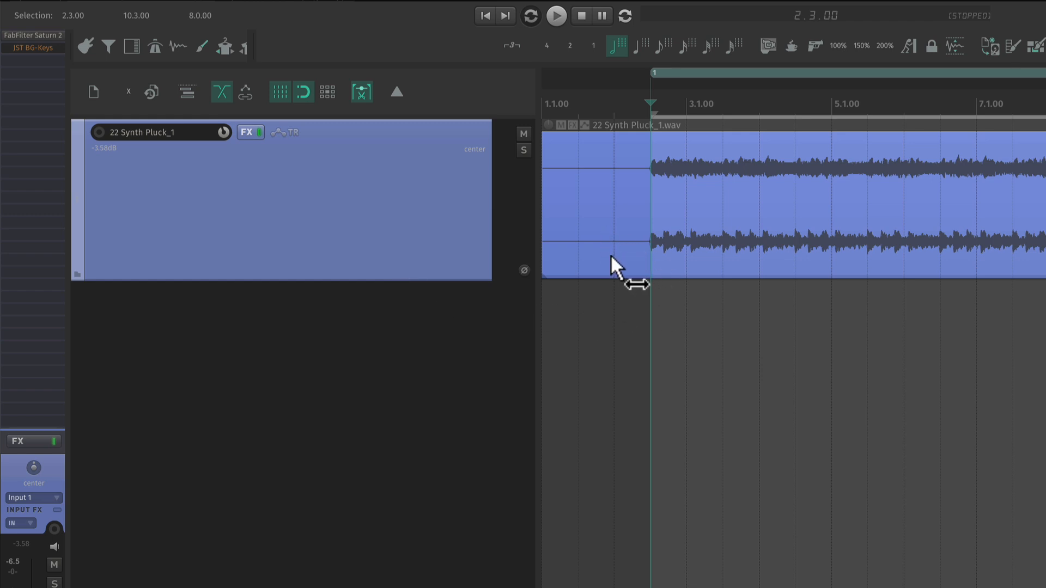
click(47, 47)
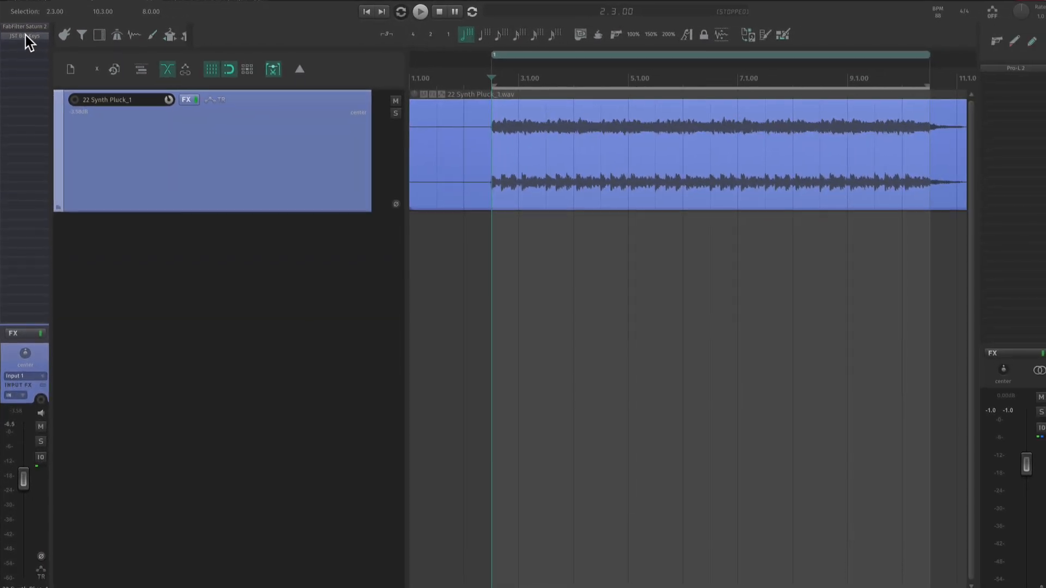
click(25, 35)
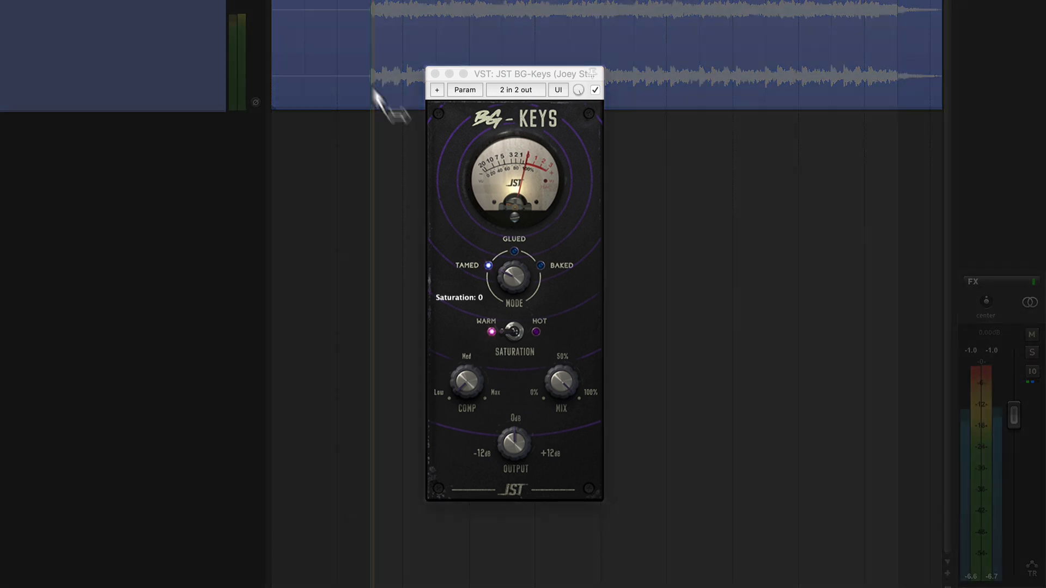
Raise the BG-Keys Comp amount to about 0.464 and set the mode to Baked.
mouse_move(453, 388)
drag(467, 384, 472, 315)
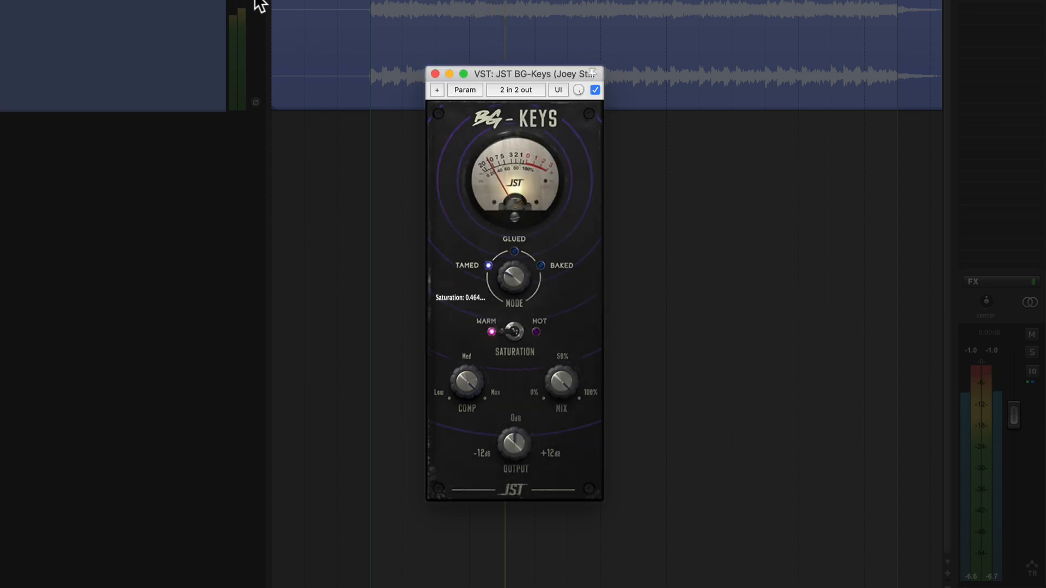
mouse_move(519, 292)
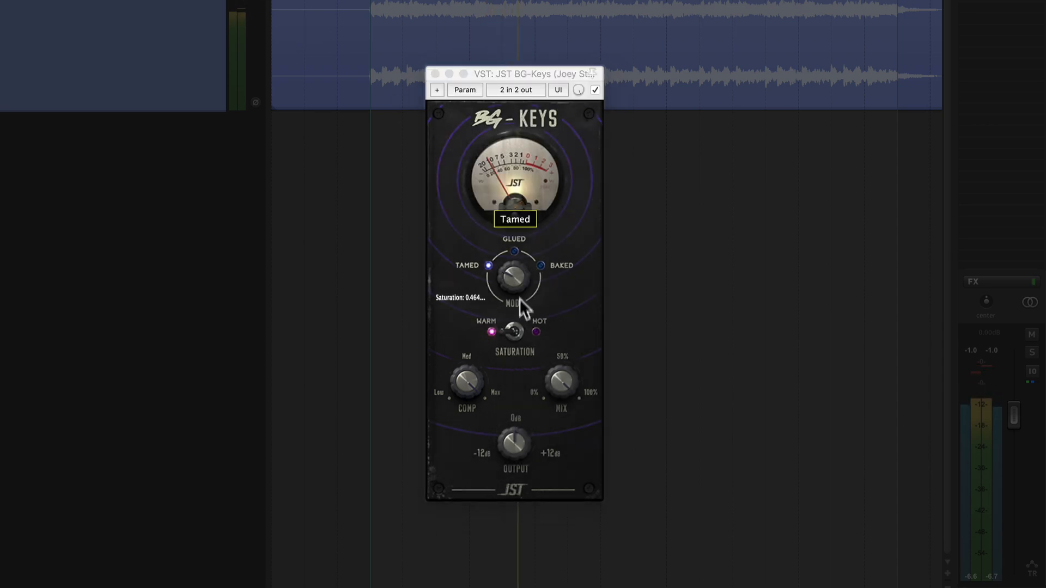
drag(511, 284, 521, 152)
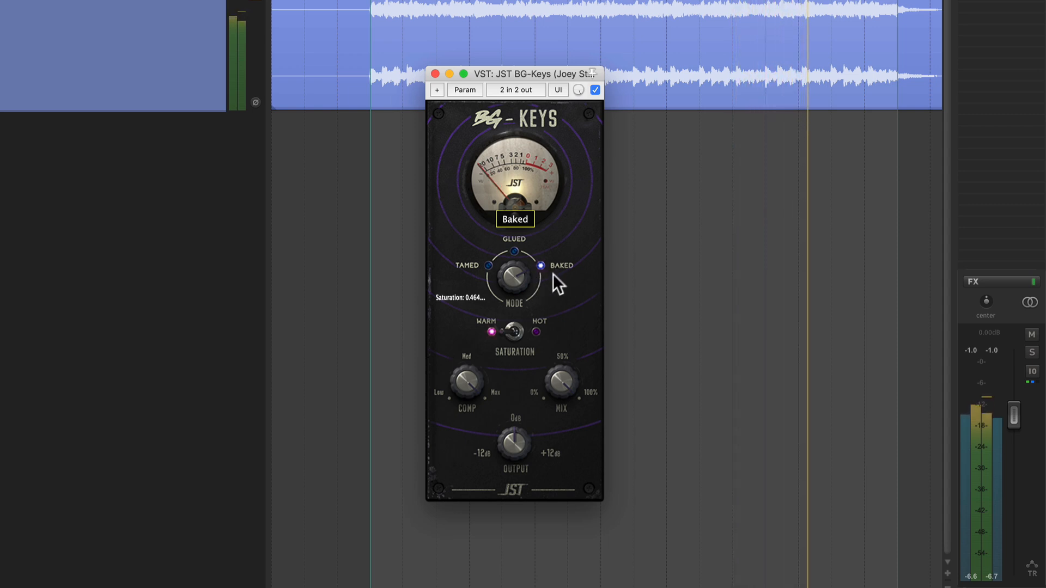
Reduce the Comp amount to about 0.333 and compare the sound with BG-Keys bypassed and enabled.
drag(458, 371, 441, 452)
drag(454, 395, 457, 391)
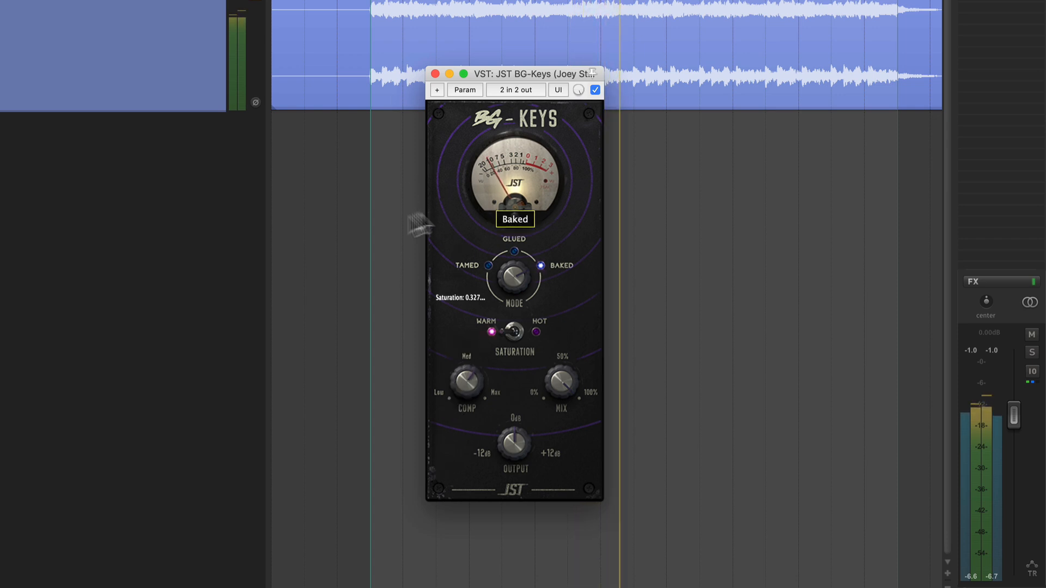
click(259, 3)
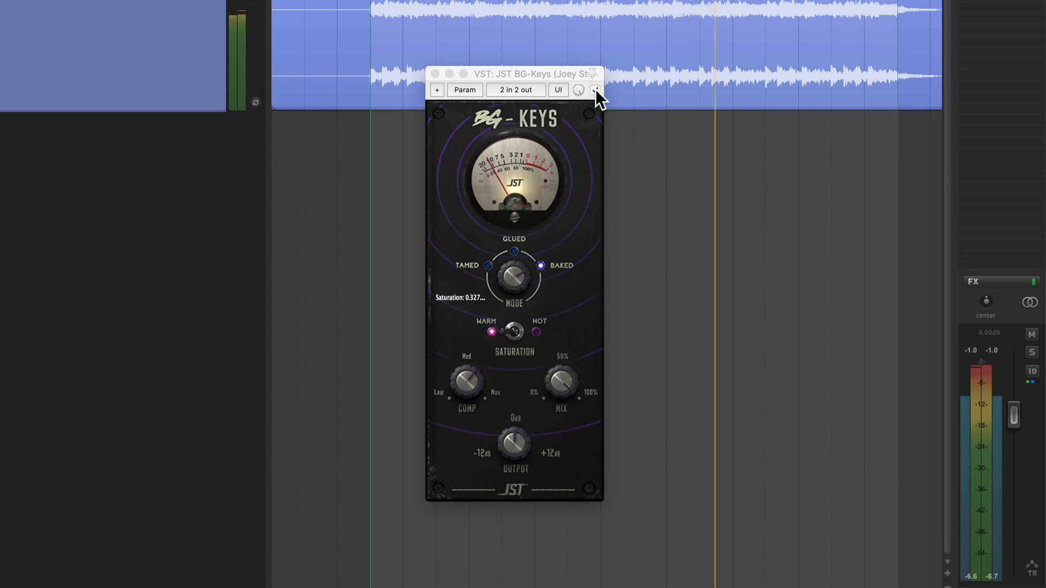
drag(488, 367, 470, 366)
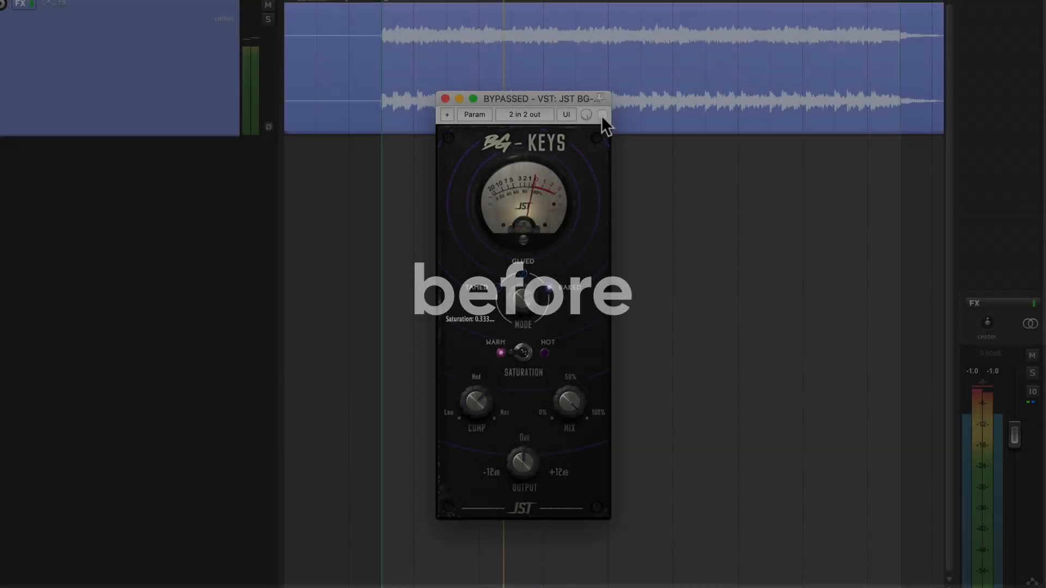
click(602, 115)
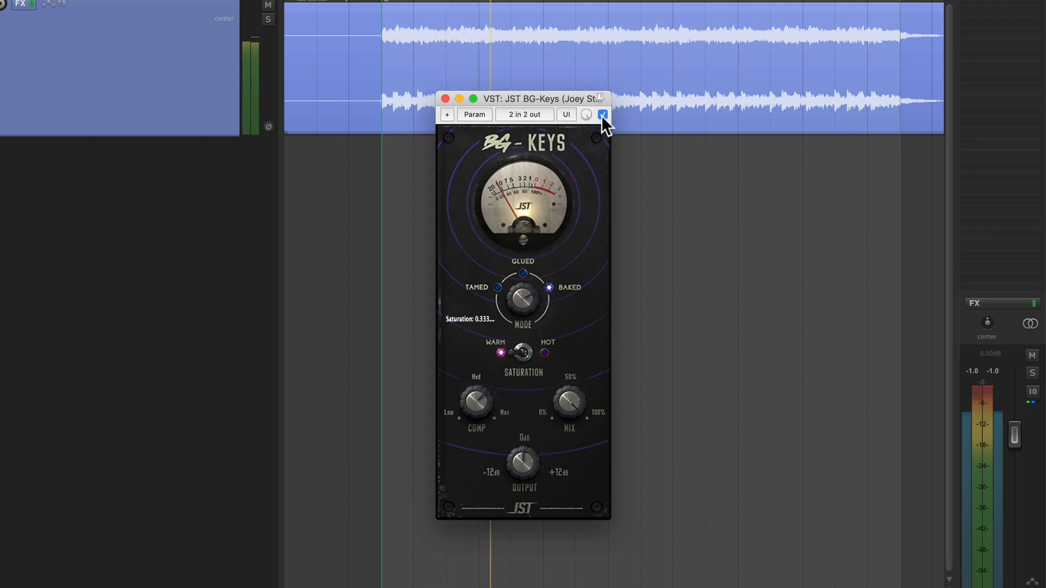
key(space)
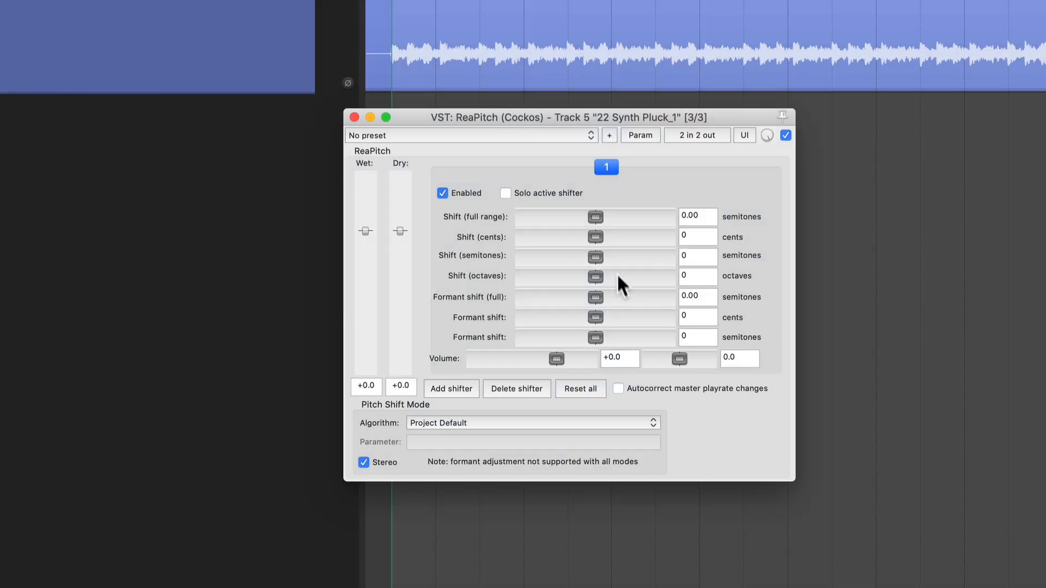
Set the first ReaPitch shifter's octave shift to 1.
drag(599, 276, 574, 296)
double_click(616, 255)
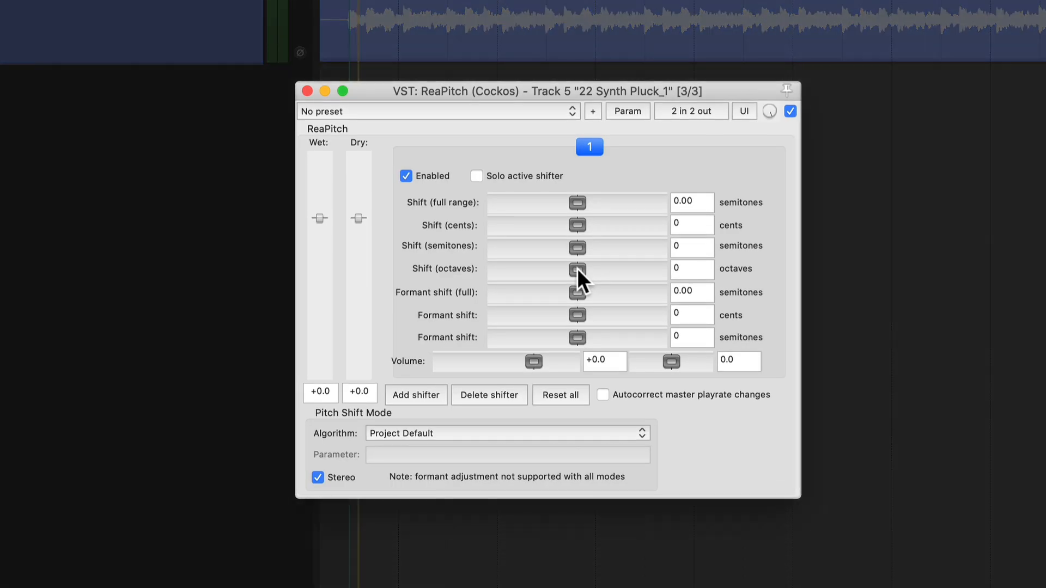
drag(595, 275, 604, 273)
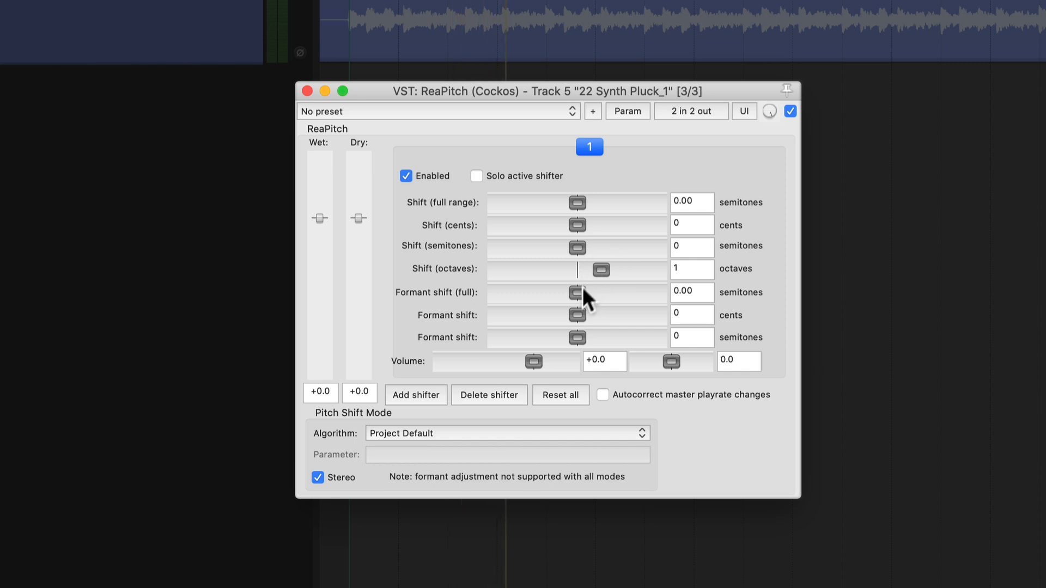
Add a second pitch shifter with an octave shift of -1 and play the track.
click(420, 394)
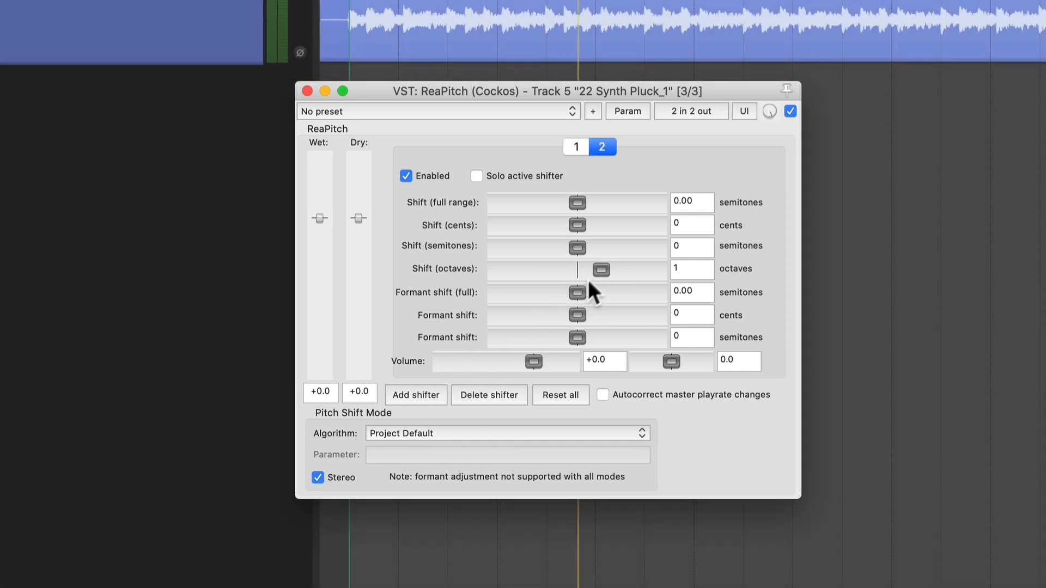
drag(552, 273, 550, 273)
key(space)
key(space)
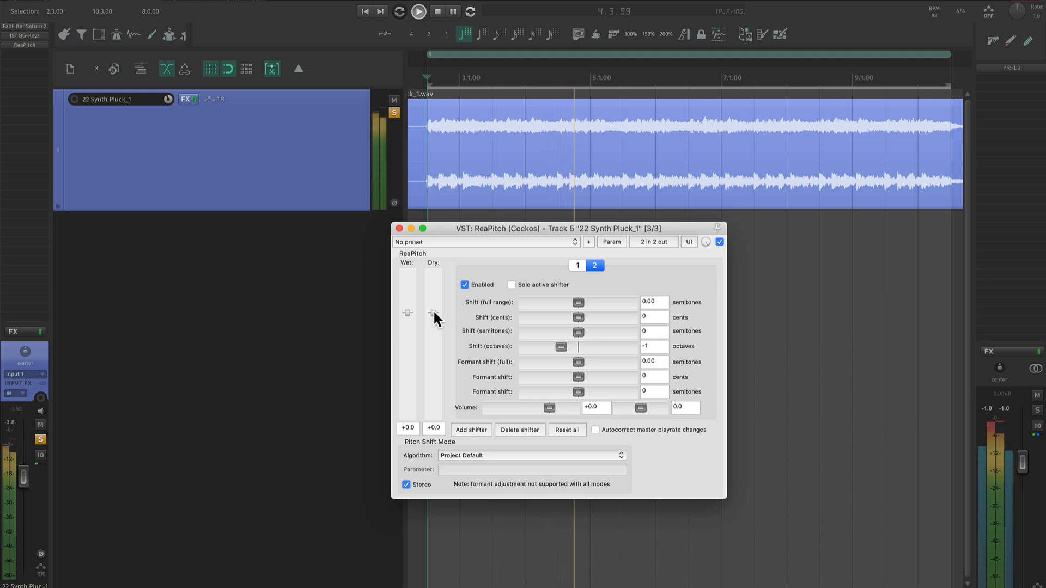
Lower the ReaPitch wet level to -13.0 during playback, keeping the dry level at +0.0, and stop playback.
drag(406, 312, 406, 335)
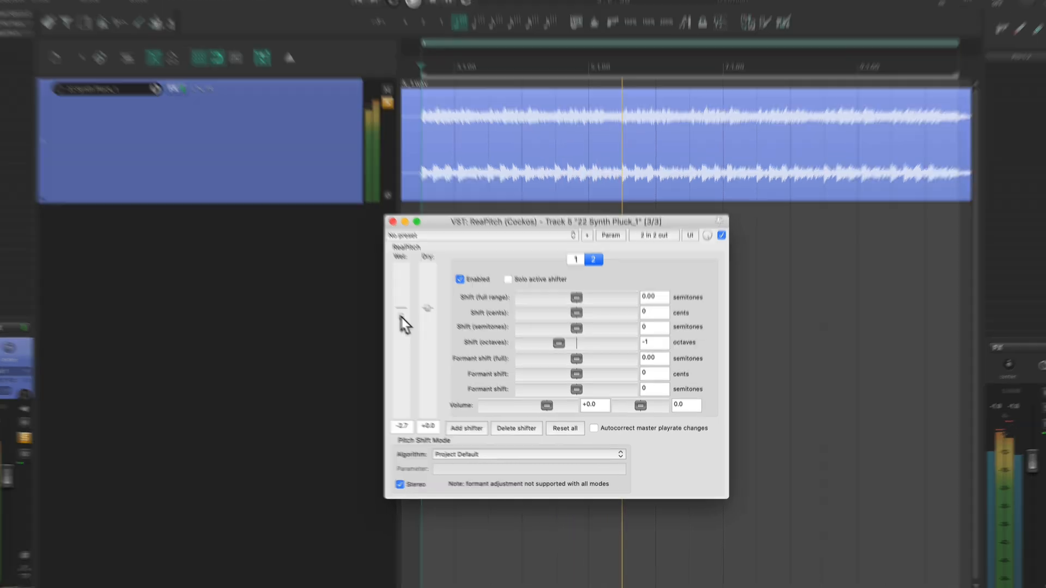
drag(301, 263, 304, 284)
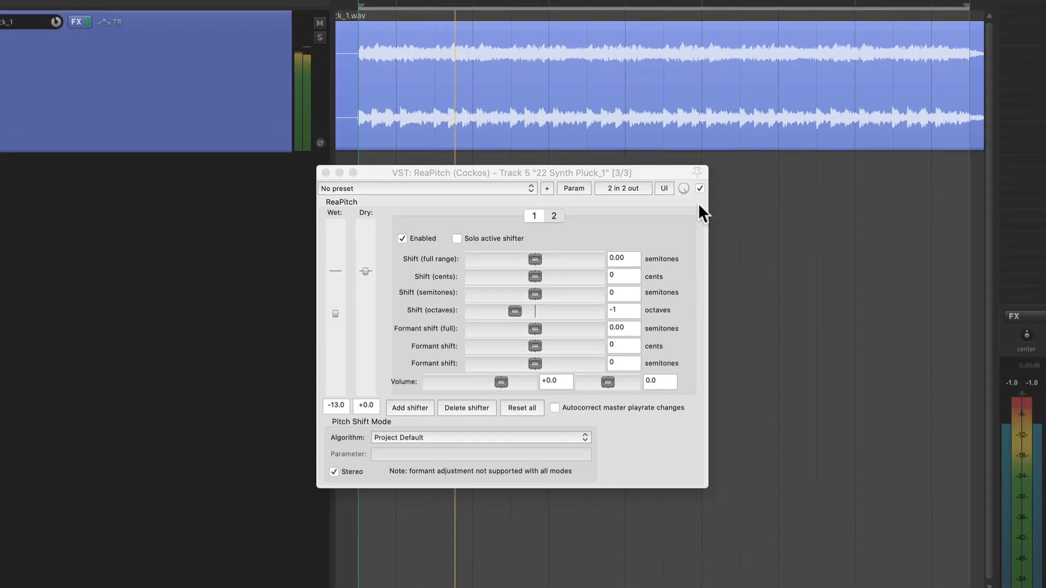
key(space)
Add a third pitch shifter, set its semitone shift to 5, and play the track.
click(410, 407)
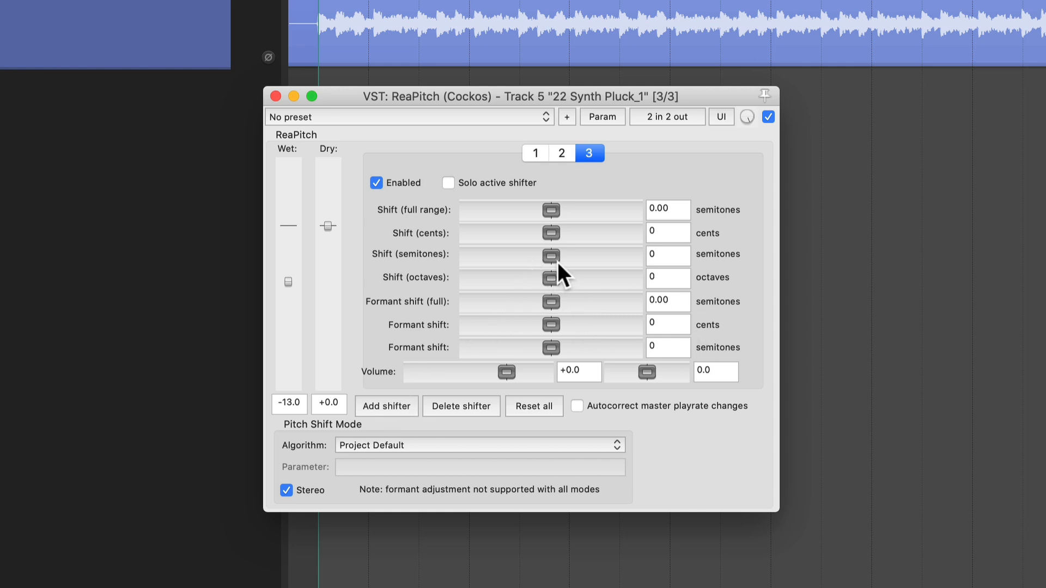
drag(553, 258, 576, 261)
key(space)
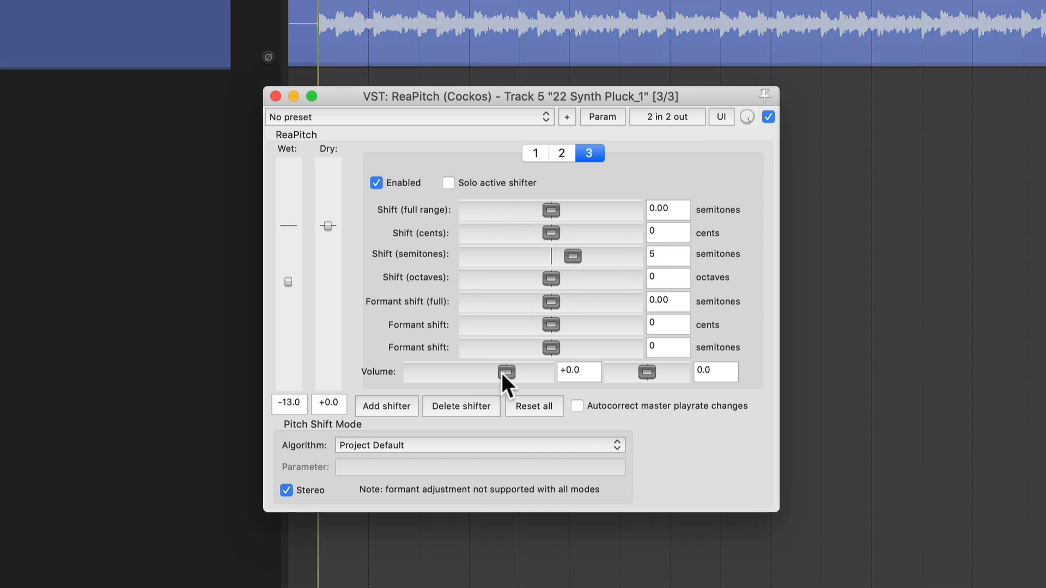
Try a higher volume on the third shifter, reset it to +0.0, and end its solo audition.
drag(501, 372, 543, 373)
double_click(538, 372)
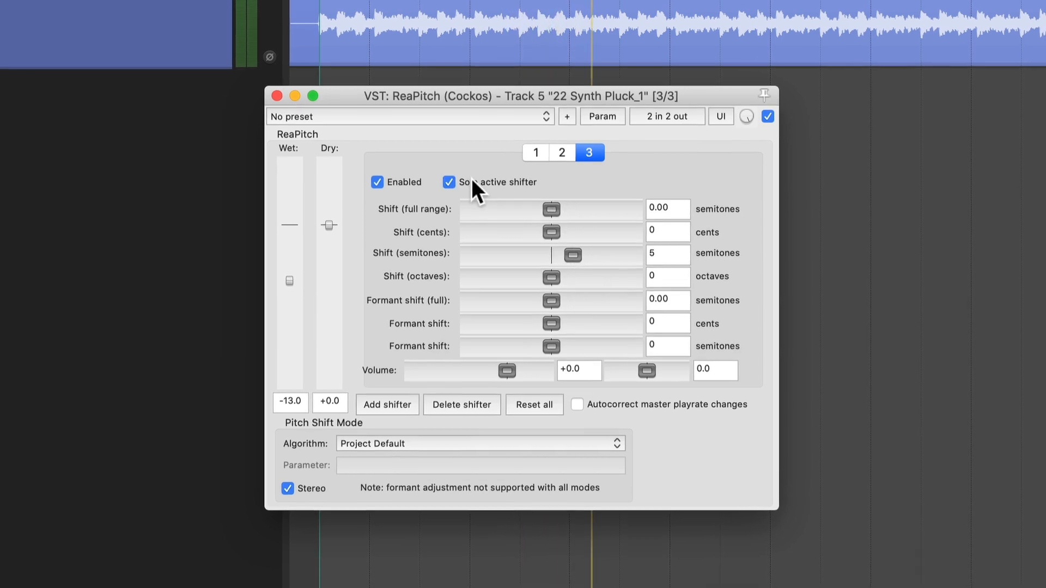
click(469, 180)
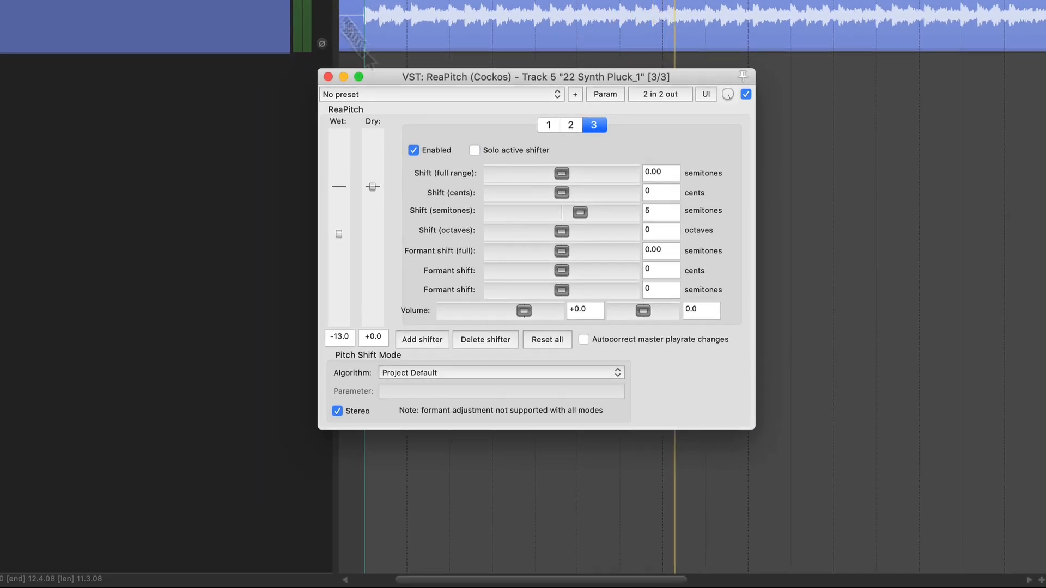
Lower the pitch shifters' volumes during playback, setting the third to -2.8, and re-enable ReaPitch after comparing it with bypass.
click(400, 4)
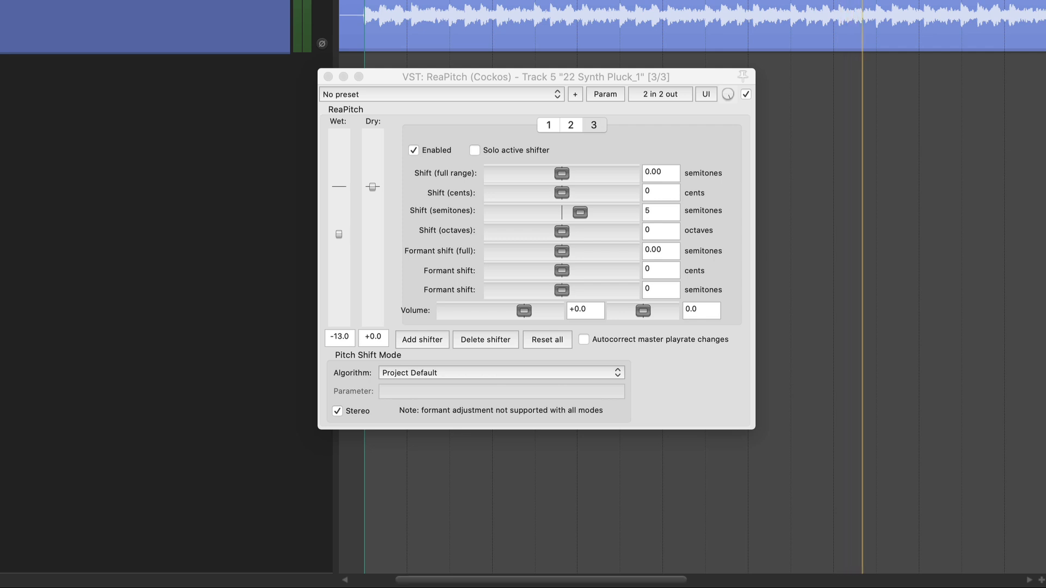
click(546, 126)
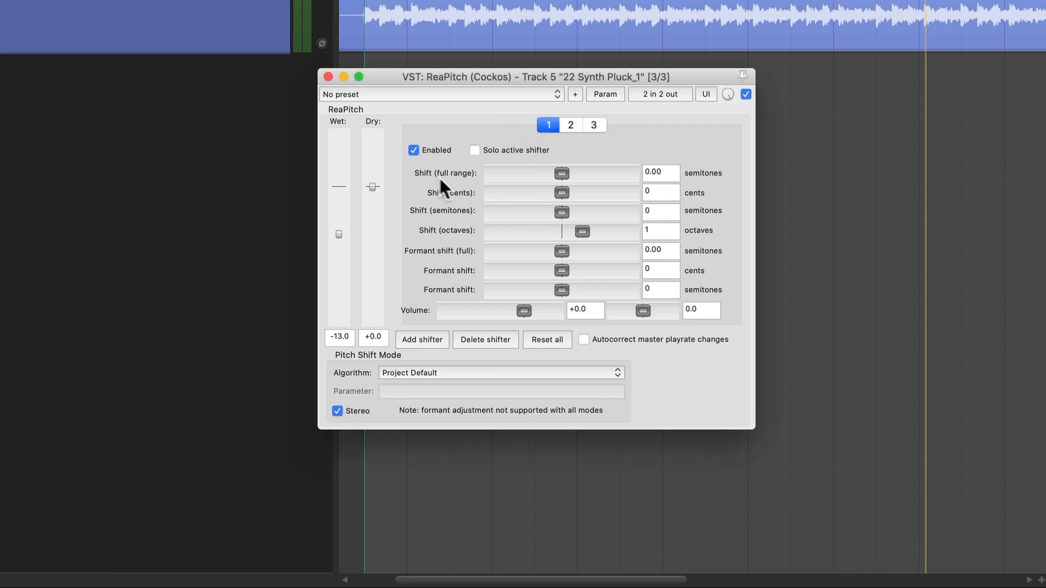
mouse_move(526, 310)
mouse_down()
mouse_move(543, 309)
mouse_move(519, 310)
mouse_up()
click(570, 126)
click(594, 126)
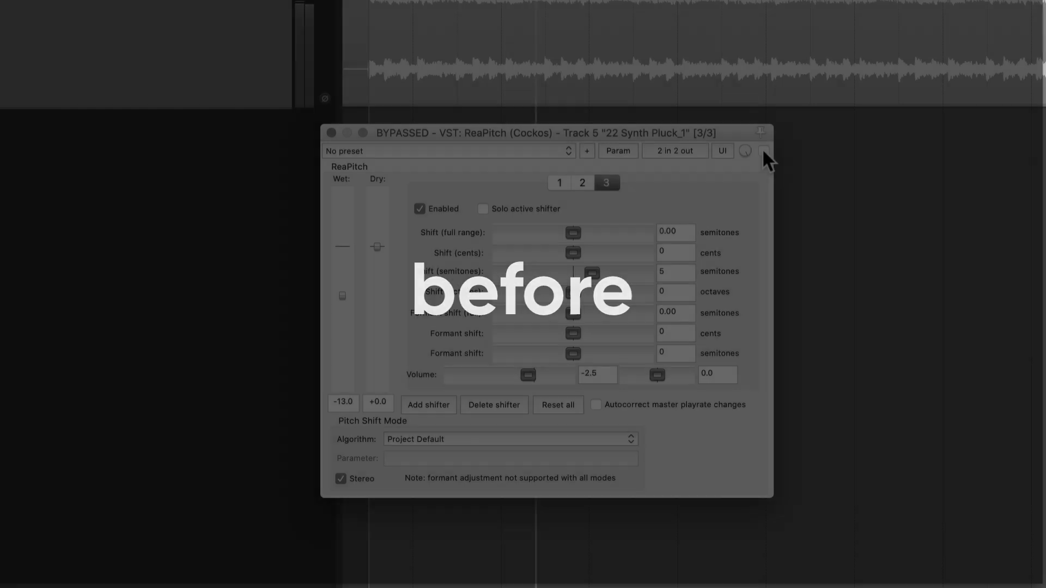
click(764, 151)
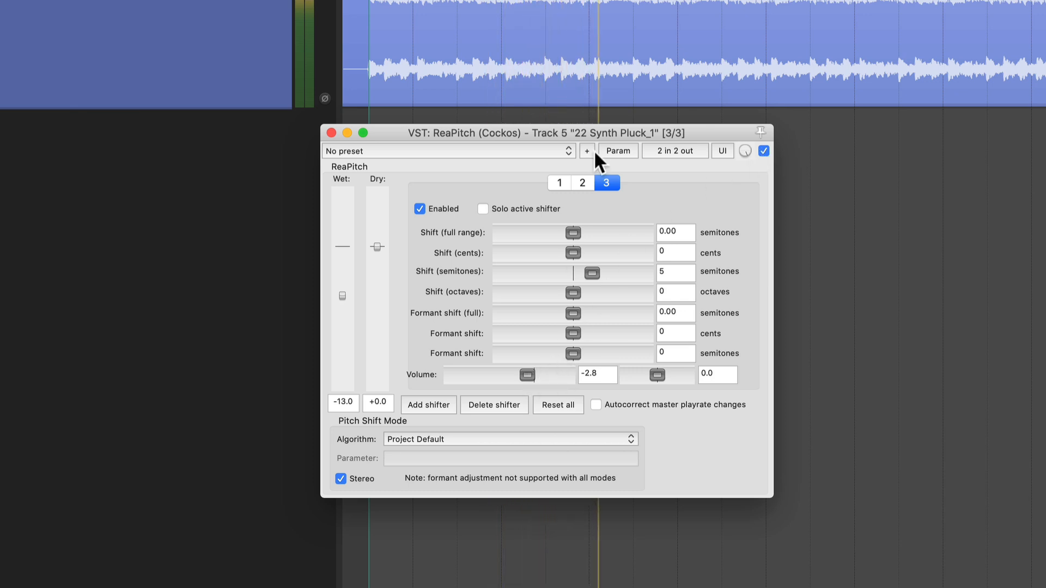
click(583, 182)
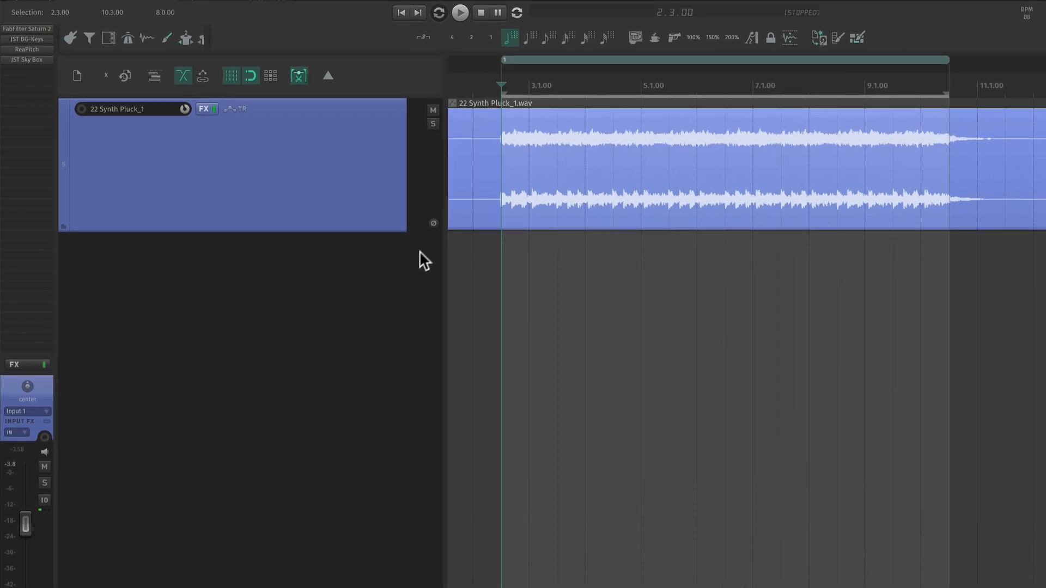
Open JST Sky Box on the synth pluck track and select the Blood reverb type.
click(28, 60)
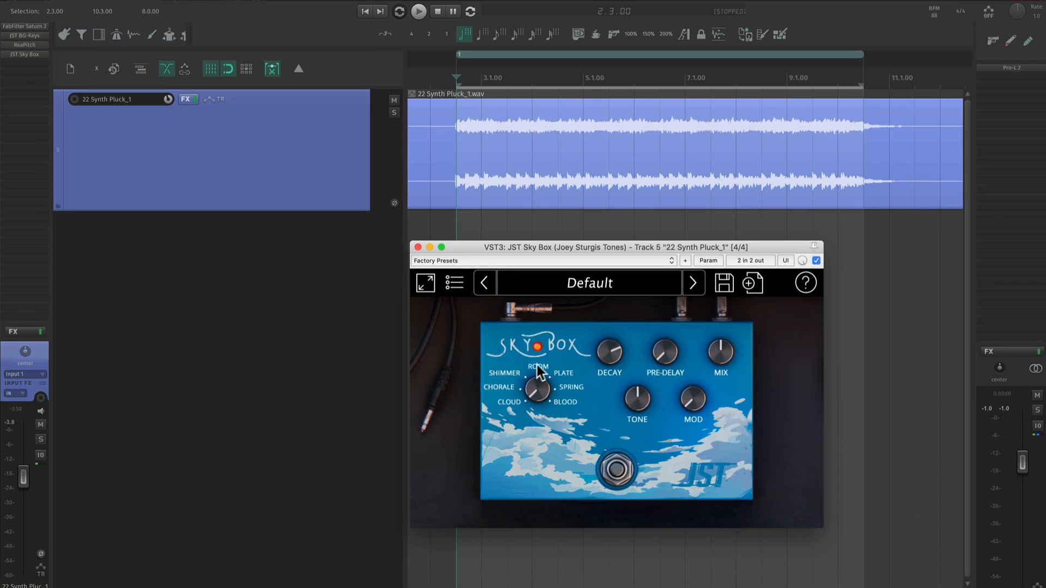
drag(549, 250, 561, 230)
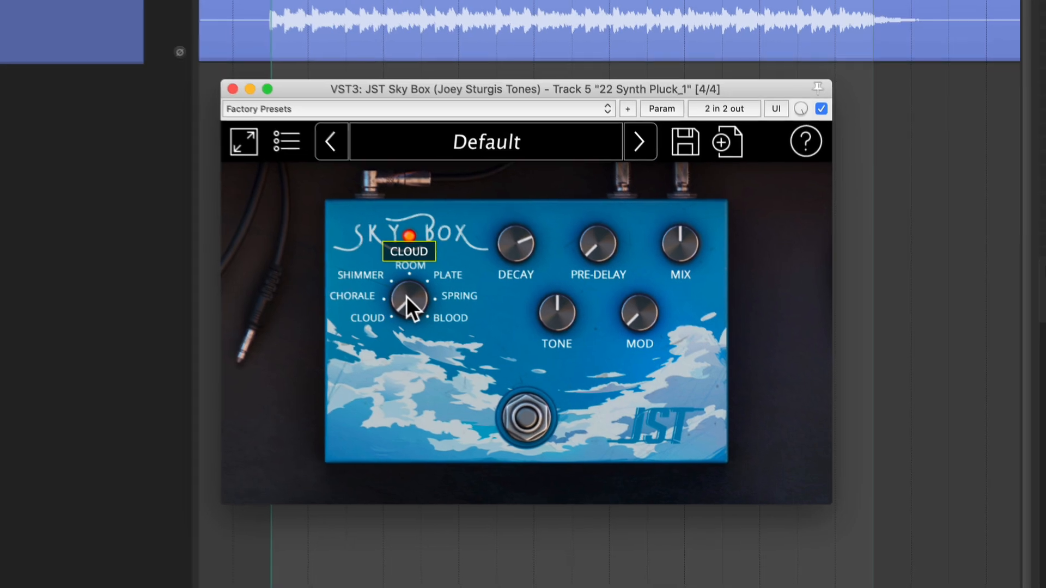
drag(546, 372, 551, 315)
drag(403, 211, 406, 207)
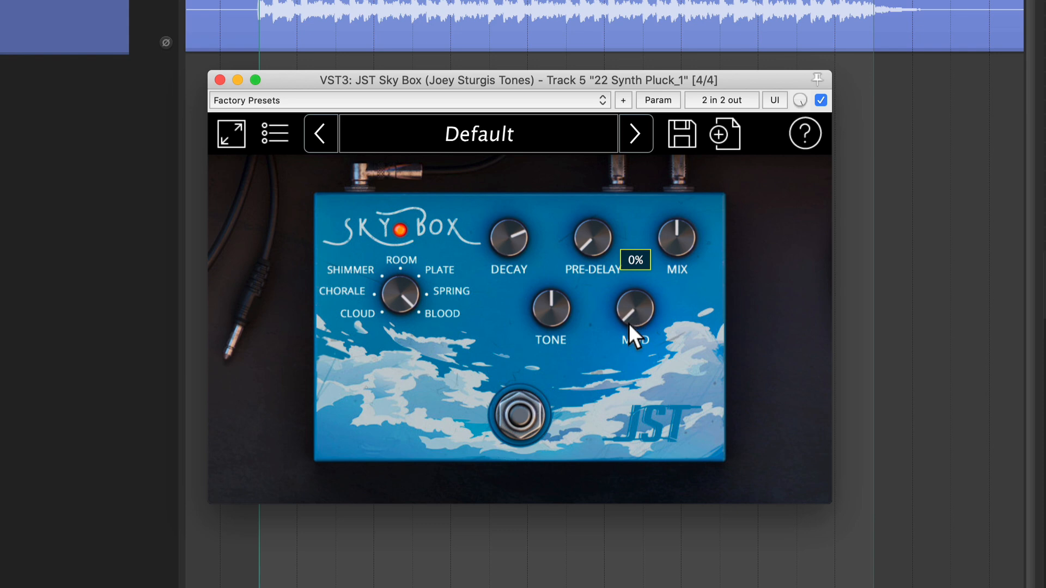
Turn the Sky Box mix down close to minimum and raise Mod slightly, comparing the result with the plugin bypassed.
mouse_move(687, 241)
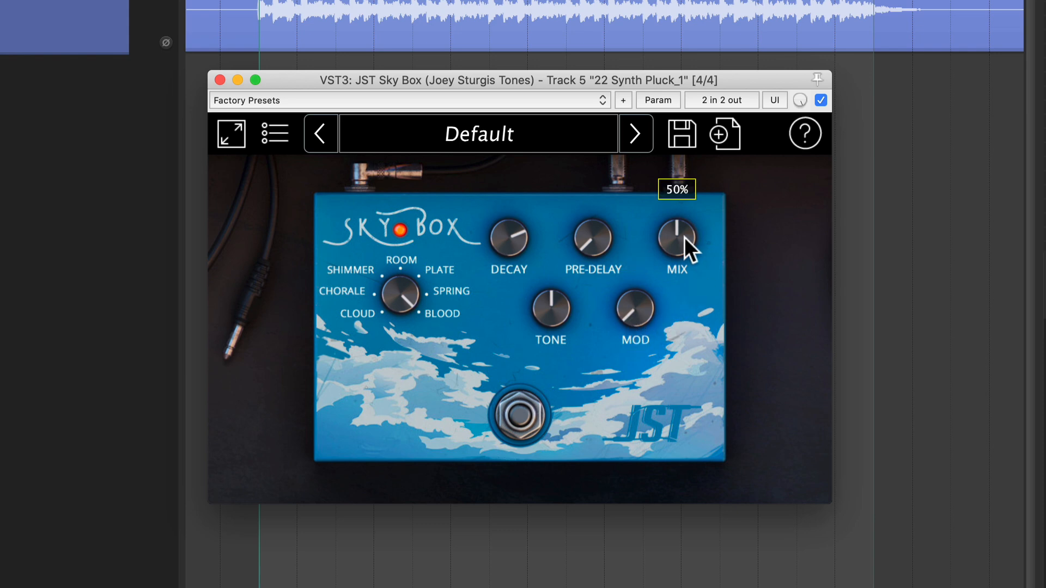
drag(684, 237, 662, 299)
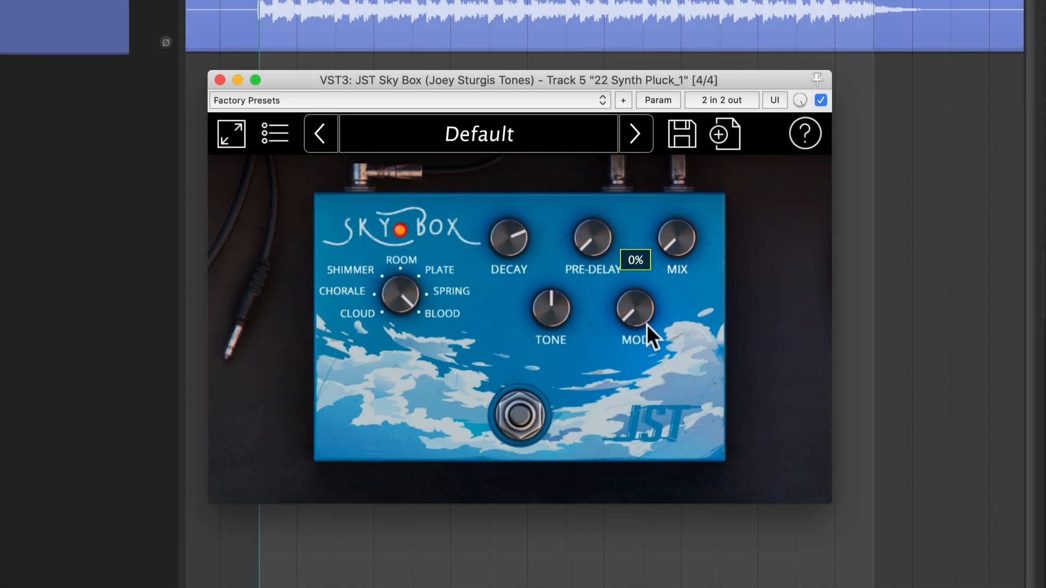
mouse_move(646, 325)
mouse_down()
mouse_move(645, 302)
mouse_move(649, 327)
mouse_up()
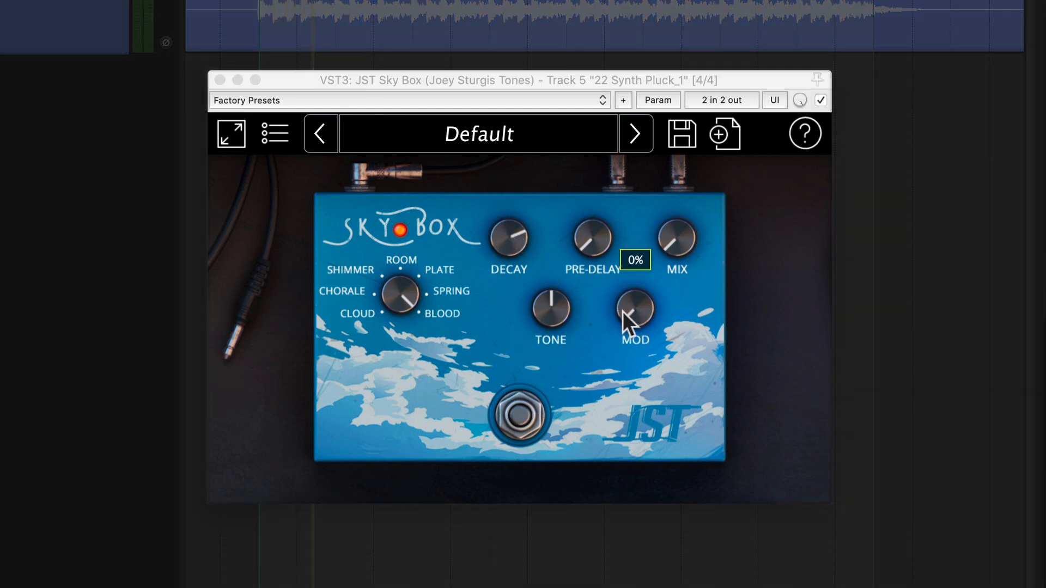
mouse_move(624, 315)
mouse_down()
mouse_move(645, 220)
mouse_move(626, 304)
mouse_up()
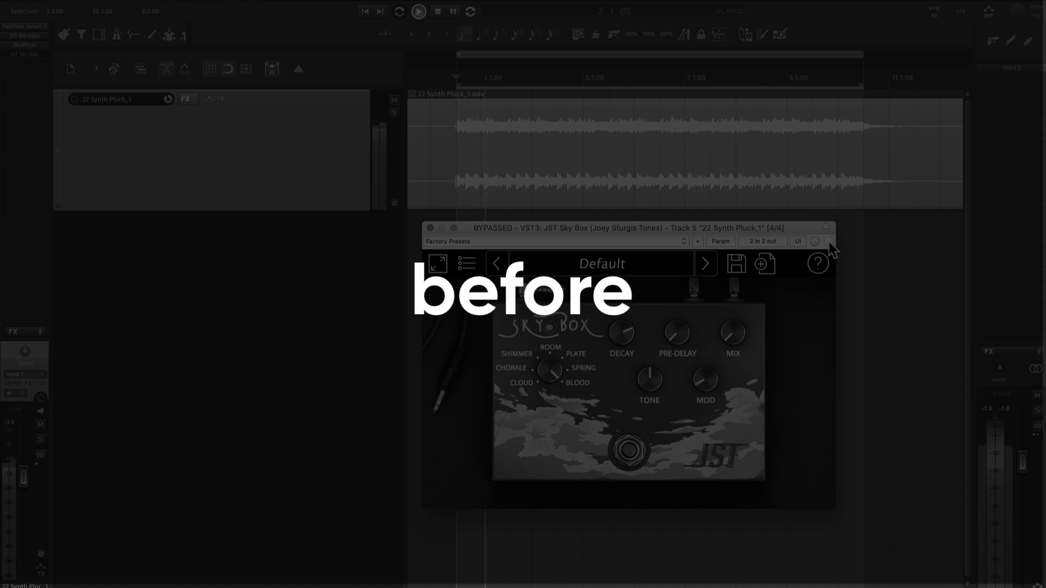
click(828, 241)
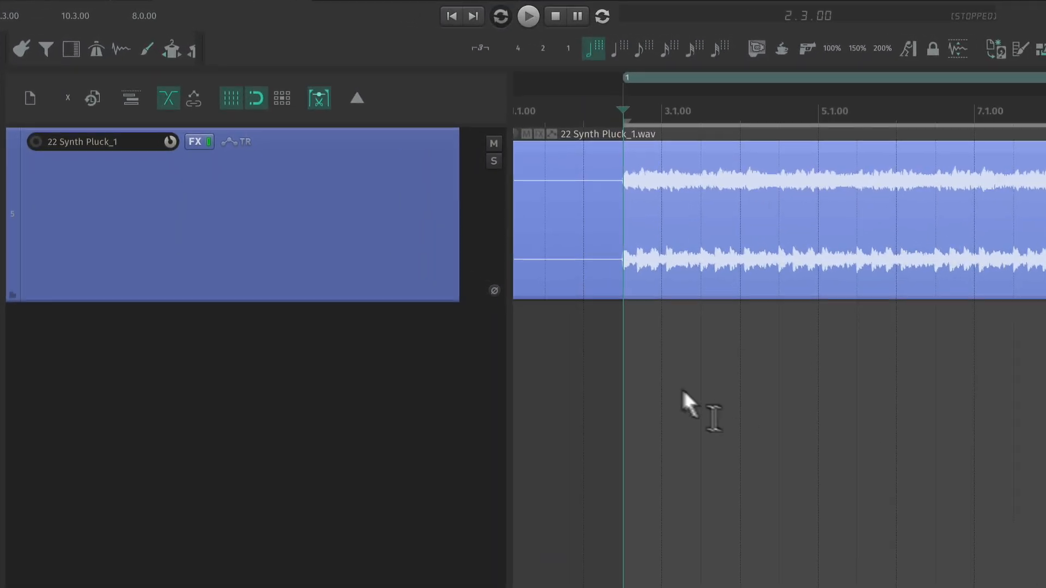
Open JST Demon Fuzz, switch the pedal on during playback, and rough in its knobs with low Volume and Sustain and Tone at 57%.
drag(548, 298, 522, 284)
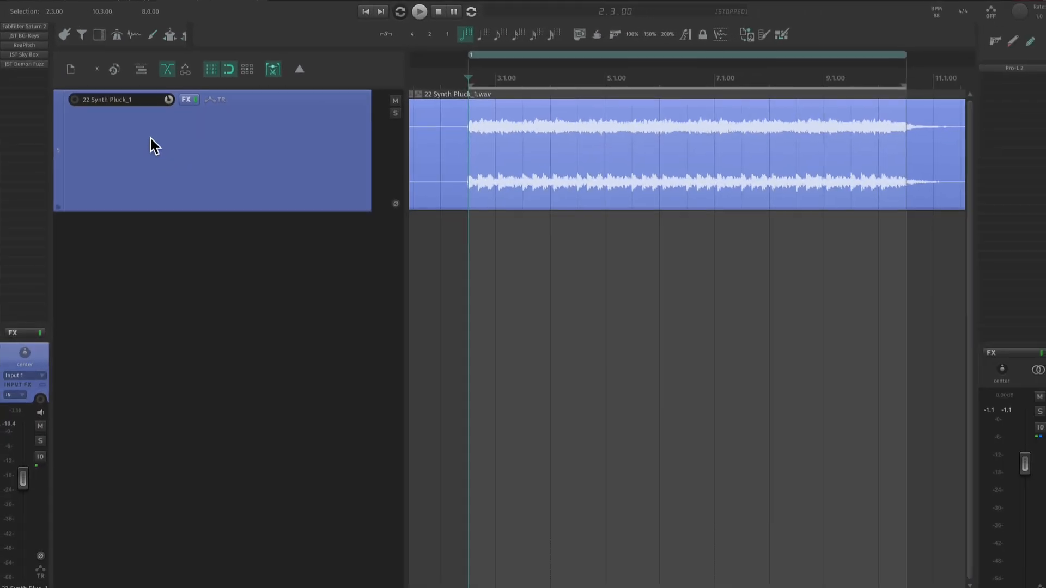
click(24, 64)
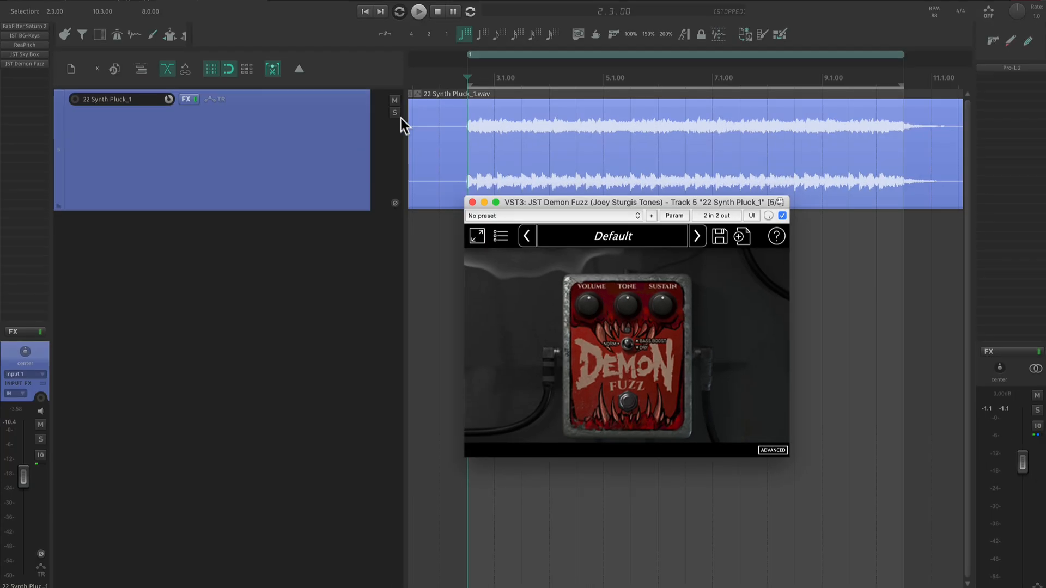
click(621, 395)
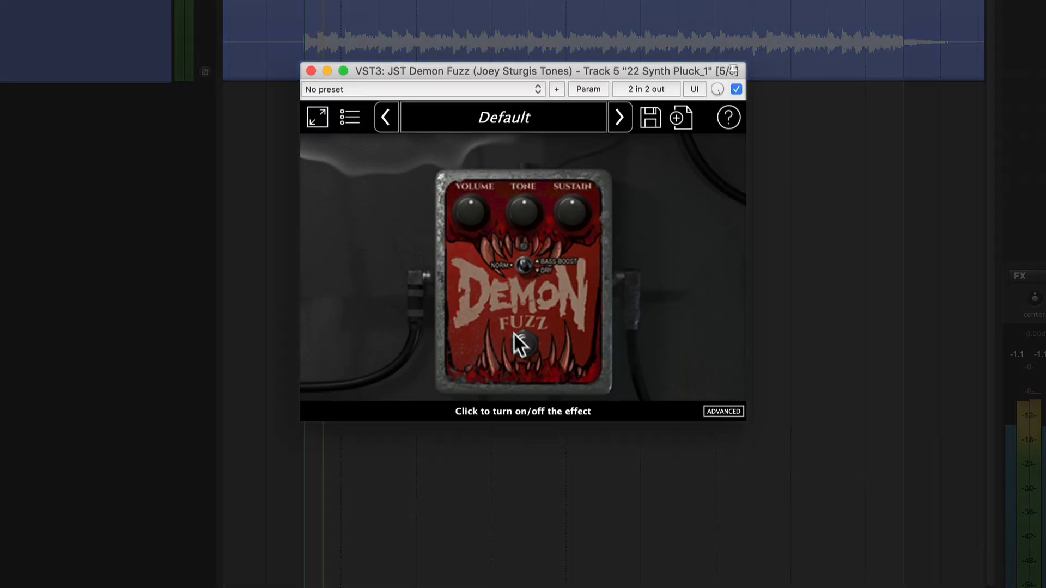
click(519, 338)
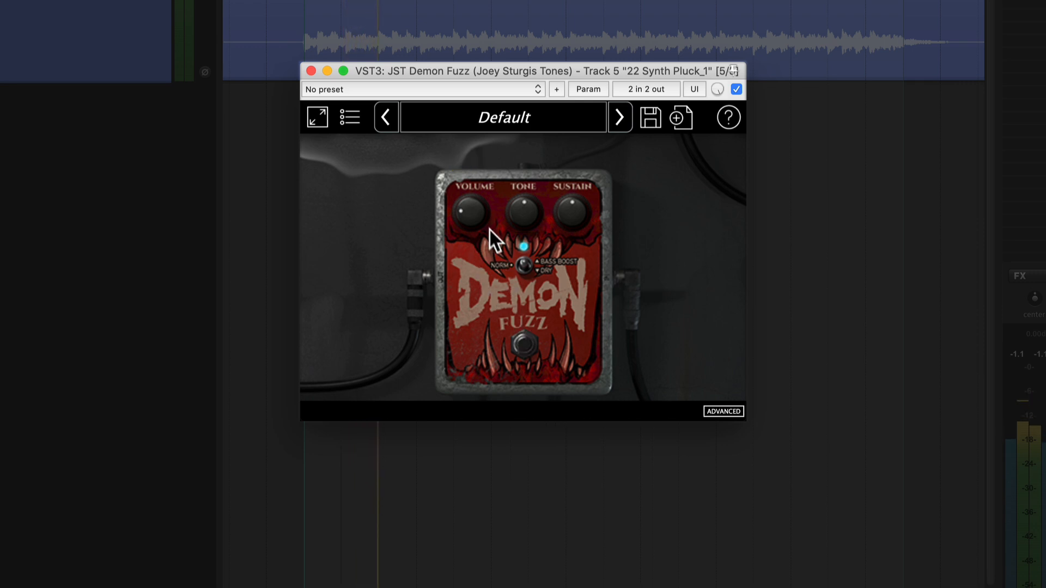
mouse_move(565, 221)
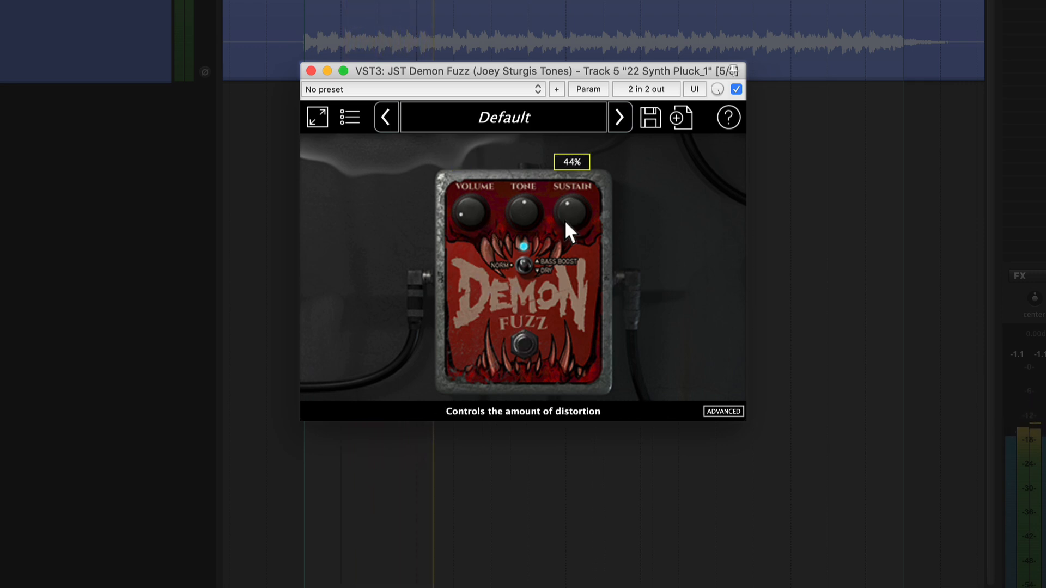
drag(561, 235, 522, 217)
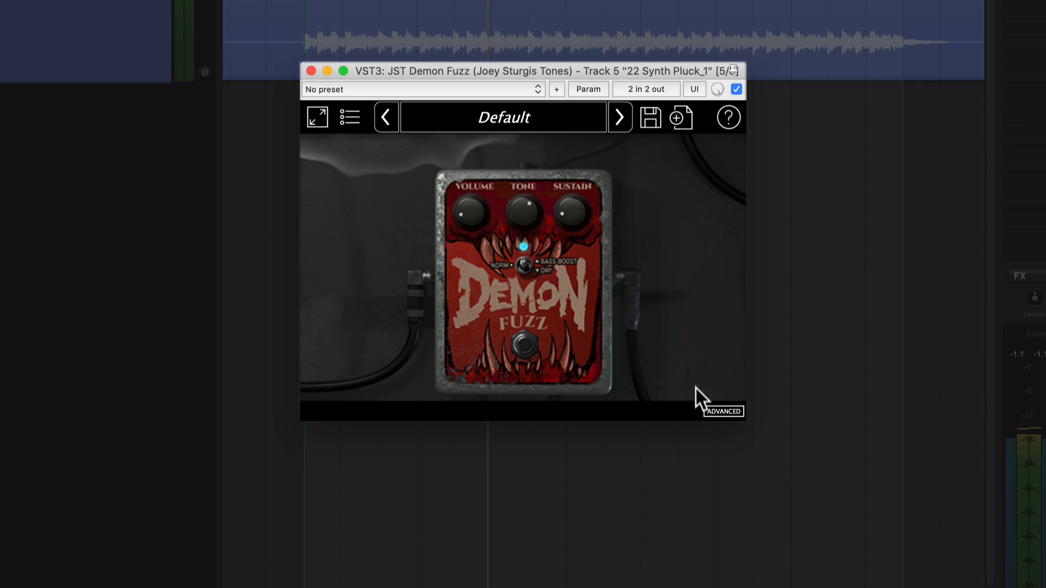
Show Demon Fuzz's advanced controls, reduce Character below 100%, and turn on Wicker.
click(711, 414)
mouse_move(717, 211)
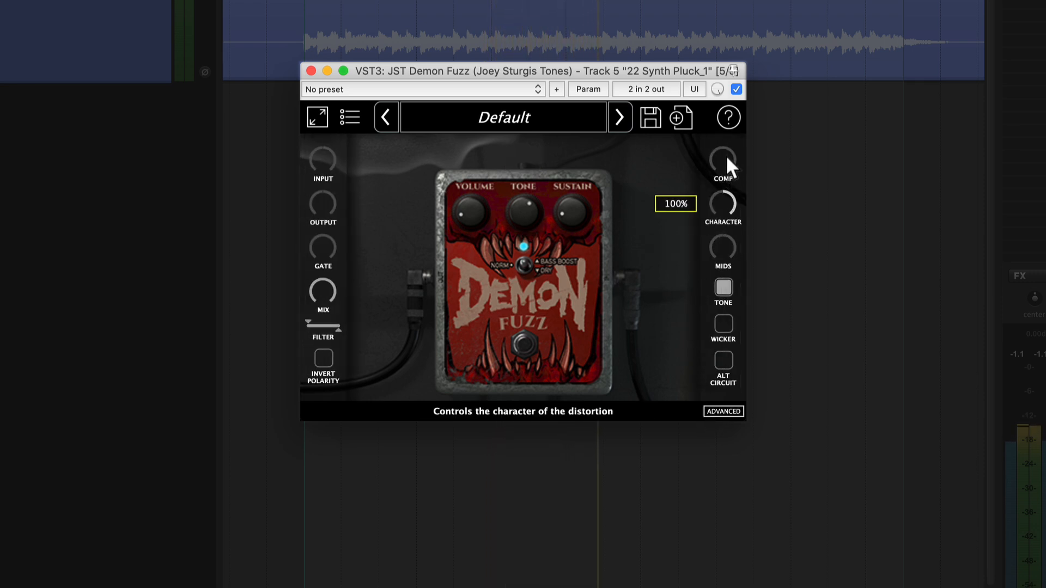
click(725, 325)
mouse_move(728, 256)
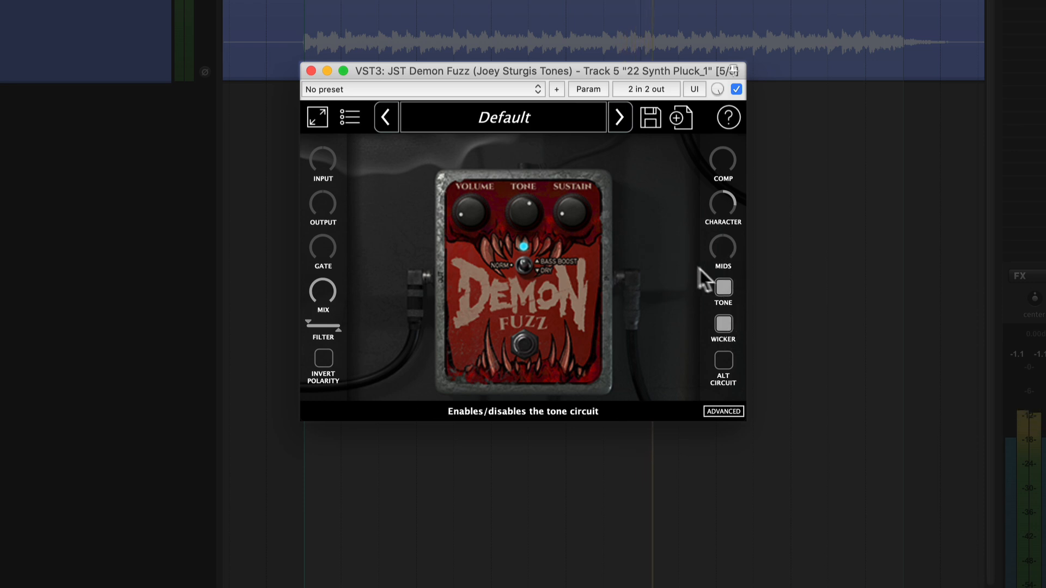
Raise the Sustain on Demon Fuzz to 58% and turn Wicker off.
mouse_move(572, 214)
drag(581, 168, 585, 198)
click(728, 328)
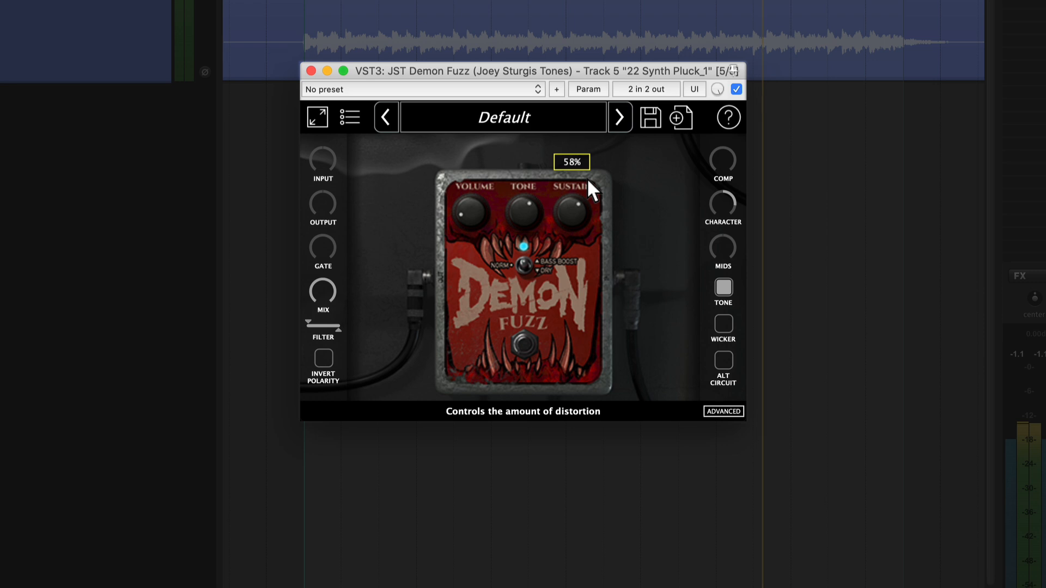
Try a darker Tone, bring it back near the midpoint, and set Sustain to 49%.
mouse_move(475, 218)
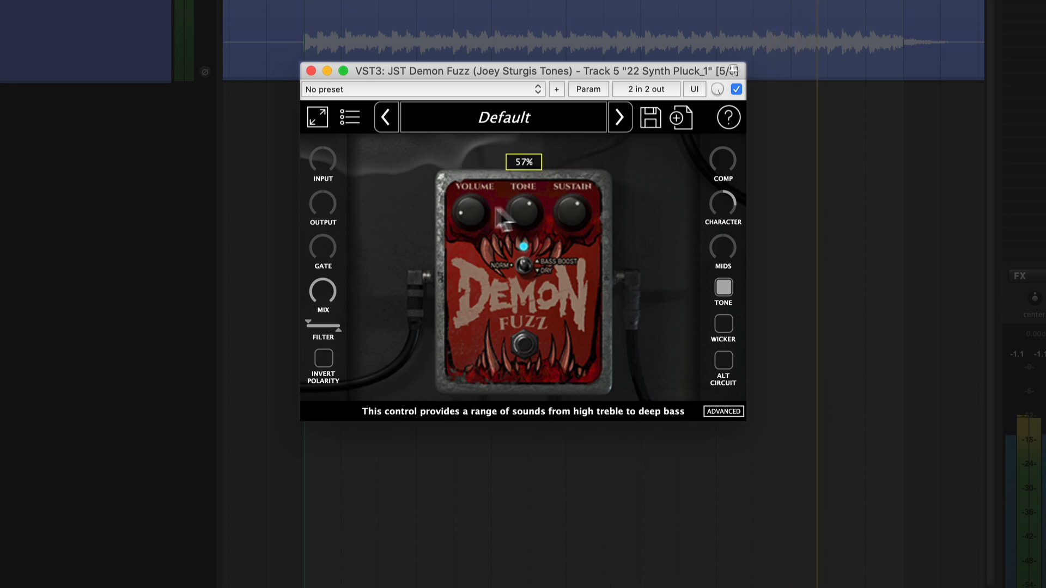
mouse_move(518, 212)
drag(518, 211, 504, 236)
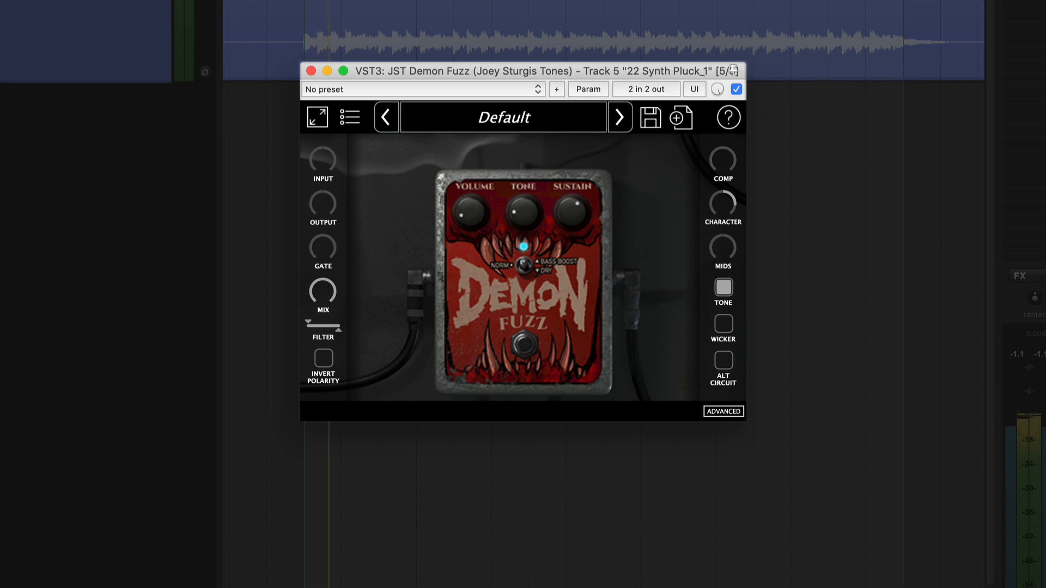
mouse_move(522, 200)
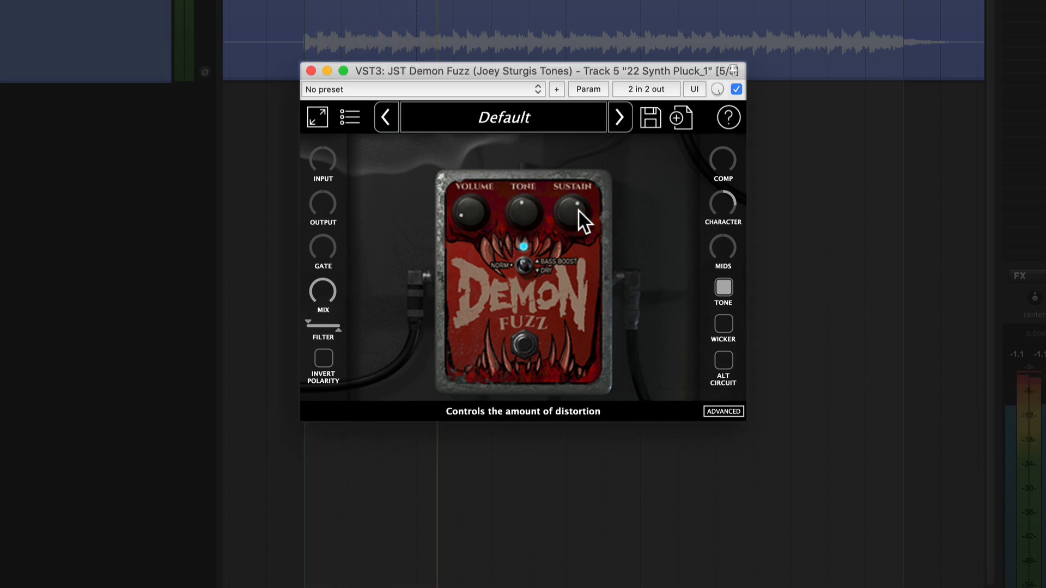
drag(579, 211, 567, 224)
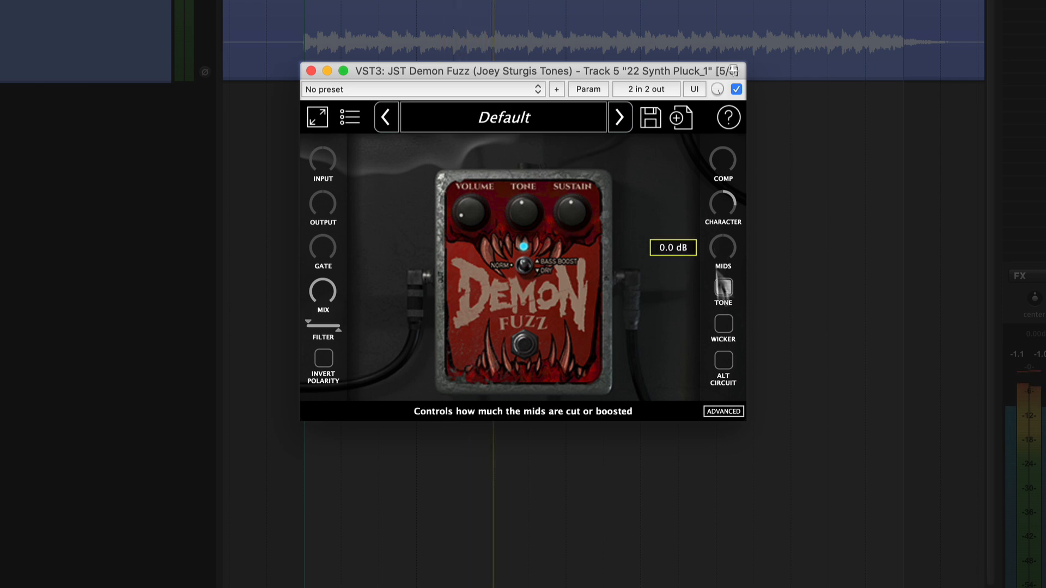
Audition Wicker and the tone circuit, leaving Wicker off and Tone on, and enable Alt Circuit.
click(724, 323)
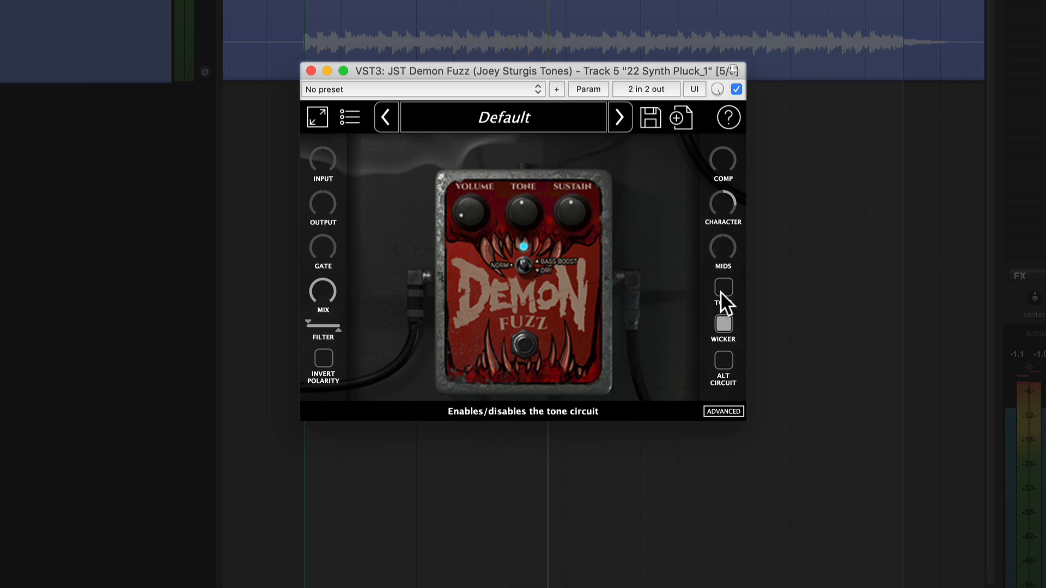
click(720, 322)
click(724, 363)
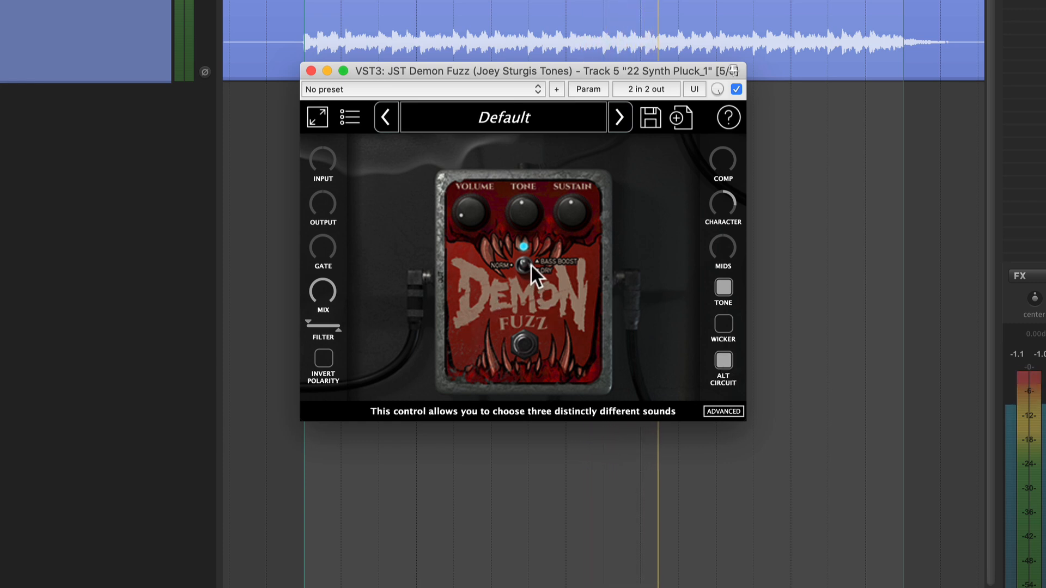
Lower the Demon Fuzz mix, trying 54% before settling somewhat higher while the track plays.
drag(322, 292, 302, 324)
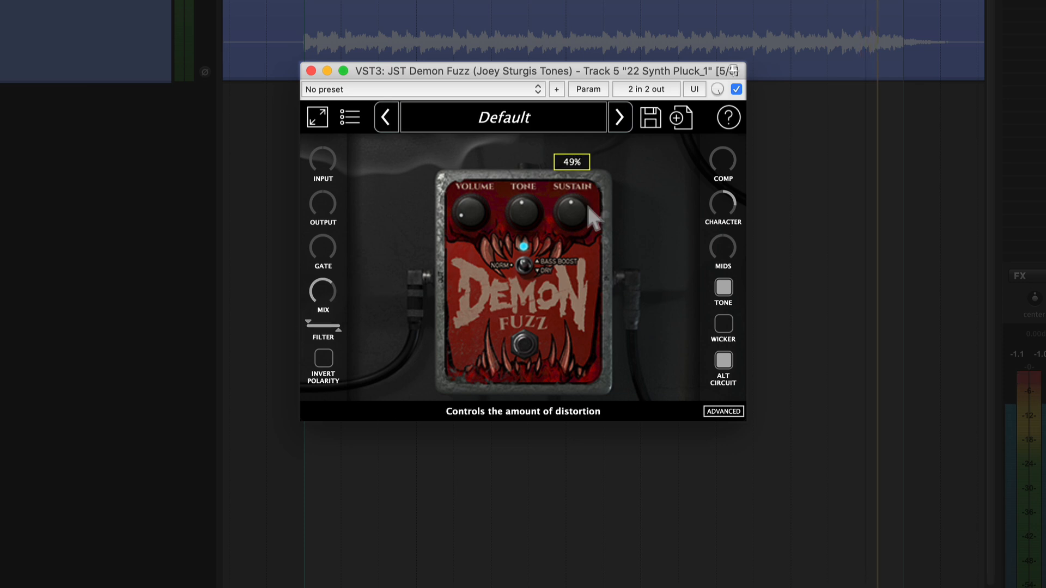
mouse_move(322, 287)
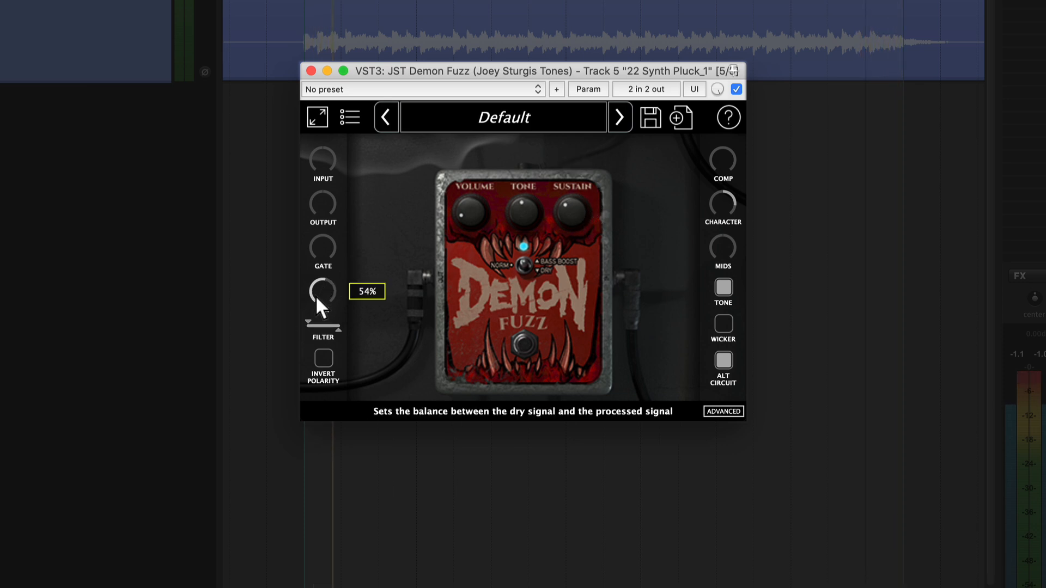
drag(331, 255, 320, 283)
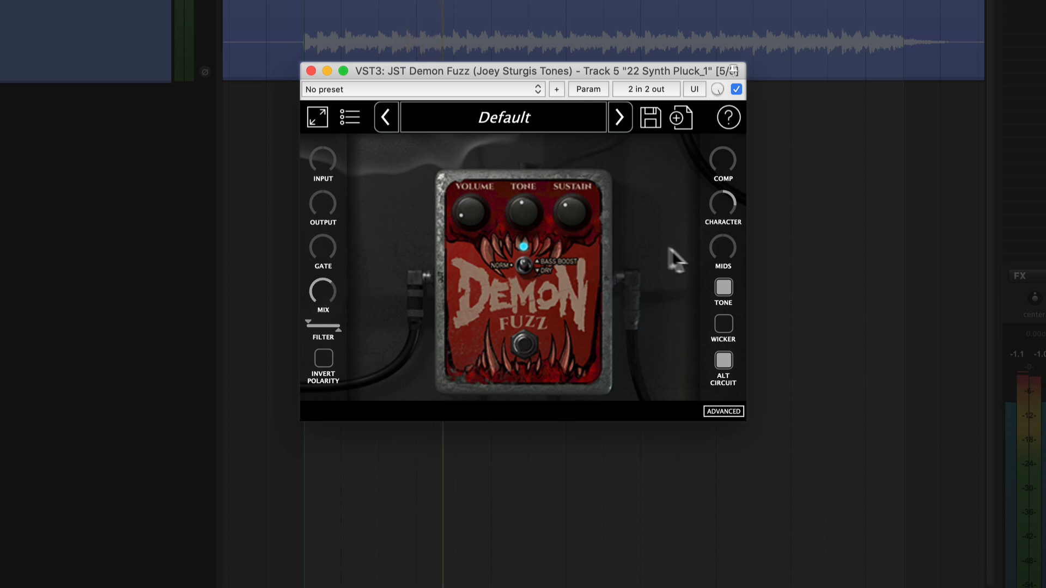
Turn Wicker back on and pull the low-pass end of the Demon Fuzz filter down slightly.
click(722, 324)
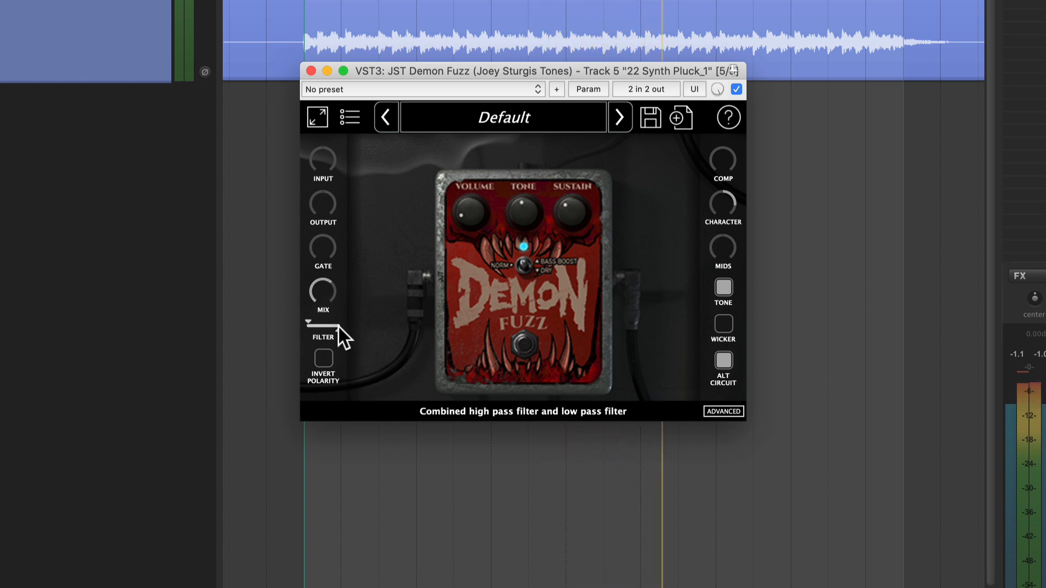
drag(338, 325, 332, 326)
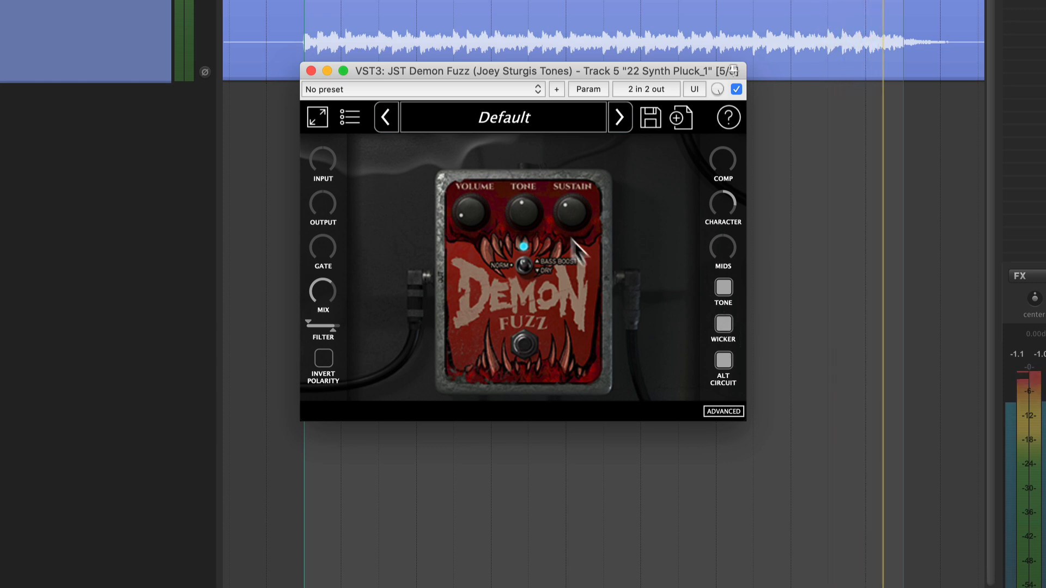
Reduce the Demon Fuzz mix a little further, and bypass and re-enable the plugin to compare the sound.
drag(322, 282, 320, 292)
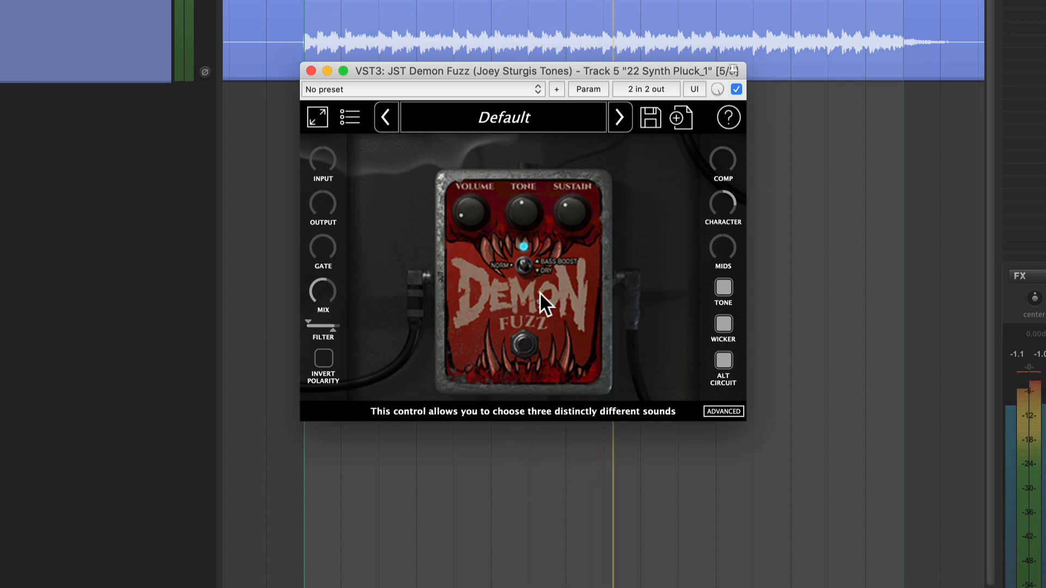
click(736, 89)
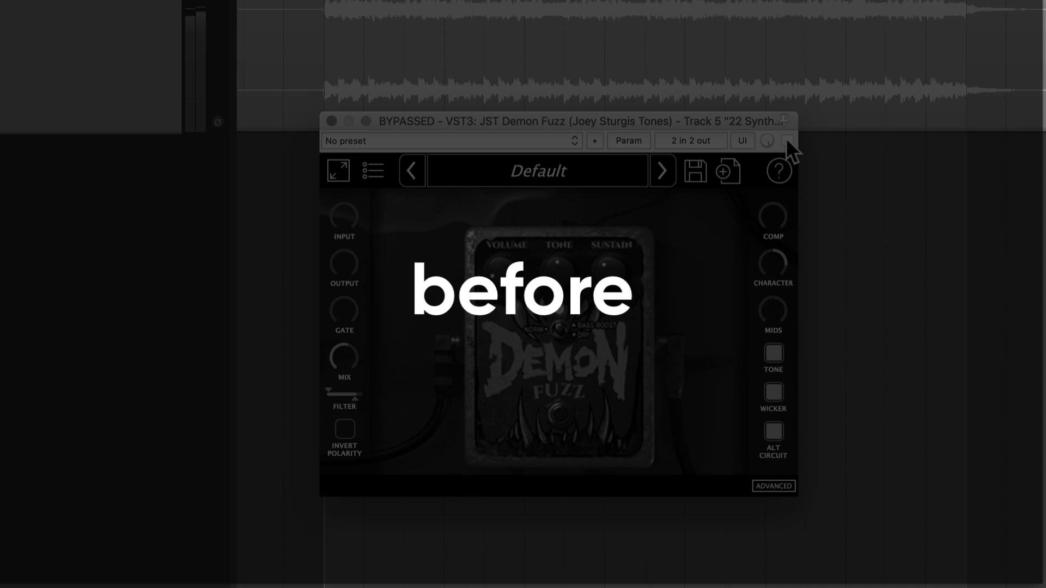
click(786, 140)
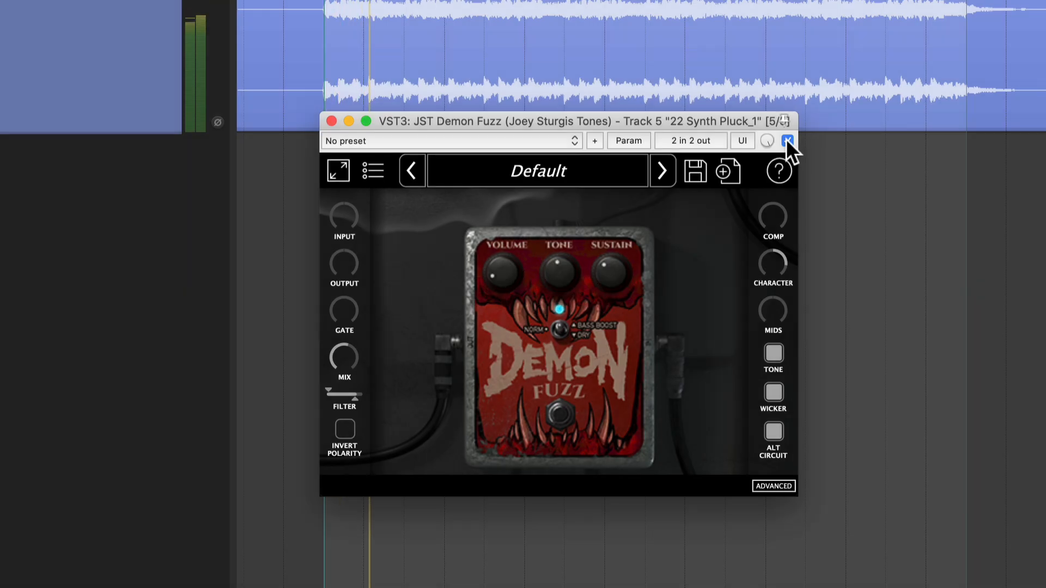